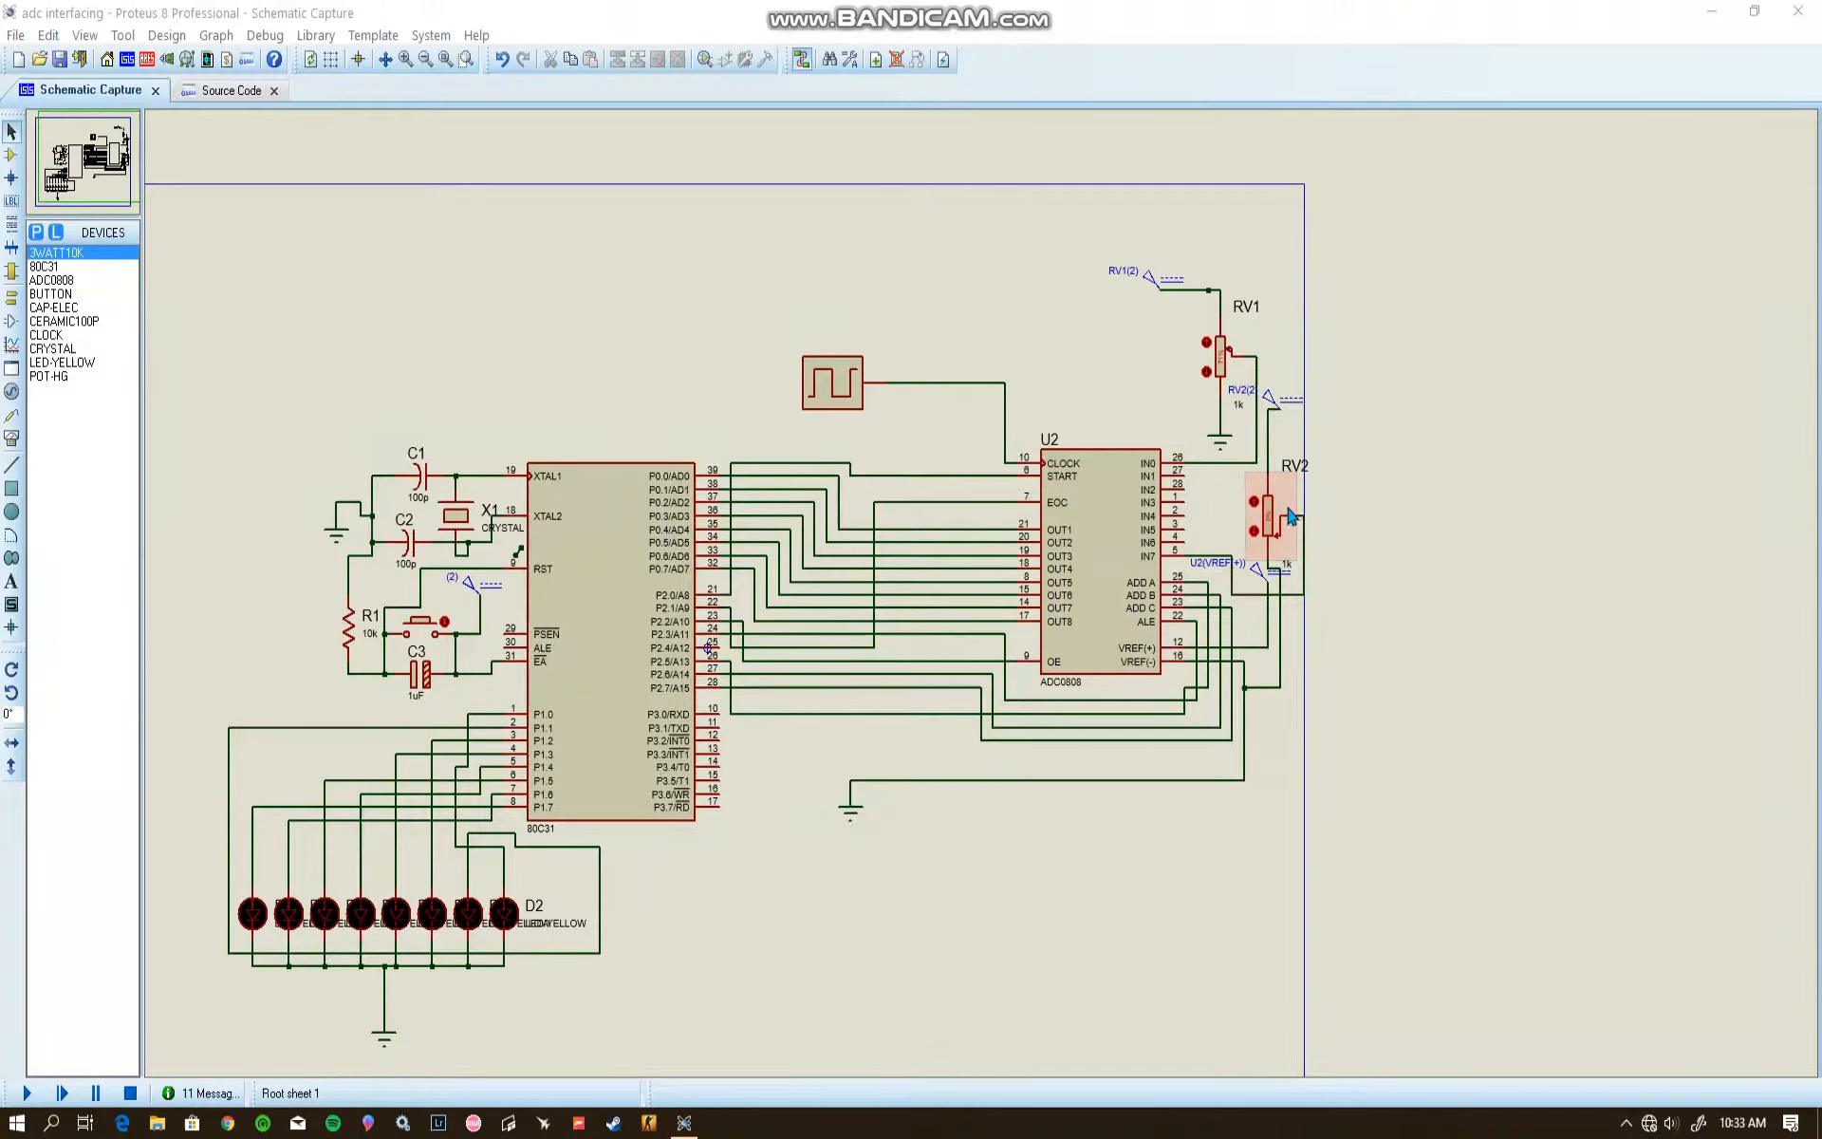
- Inspect the ADC0808 wiring and the properties of the clock generator that drives its CLOCK pin
left_click(1157, 572)
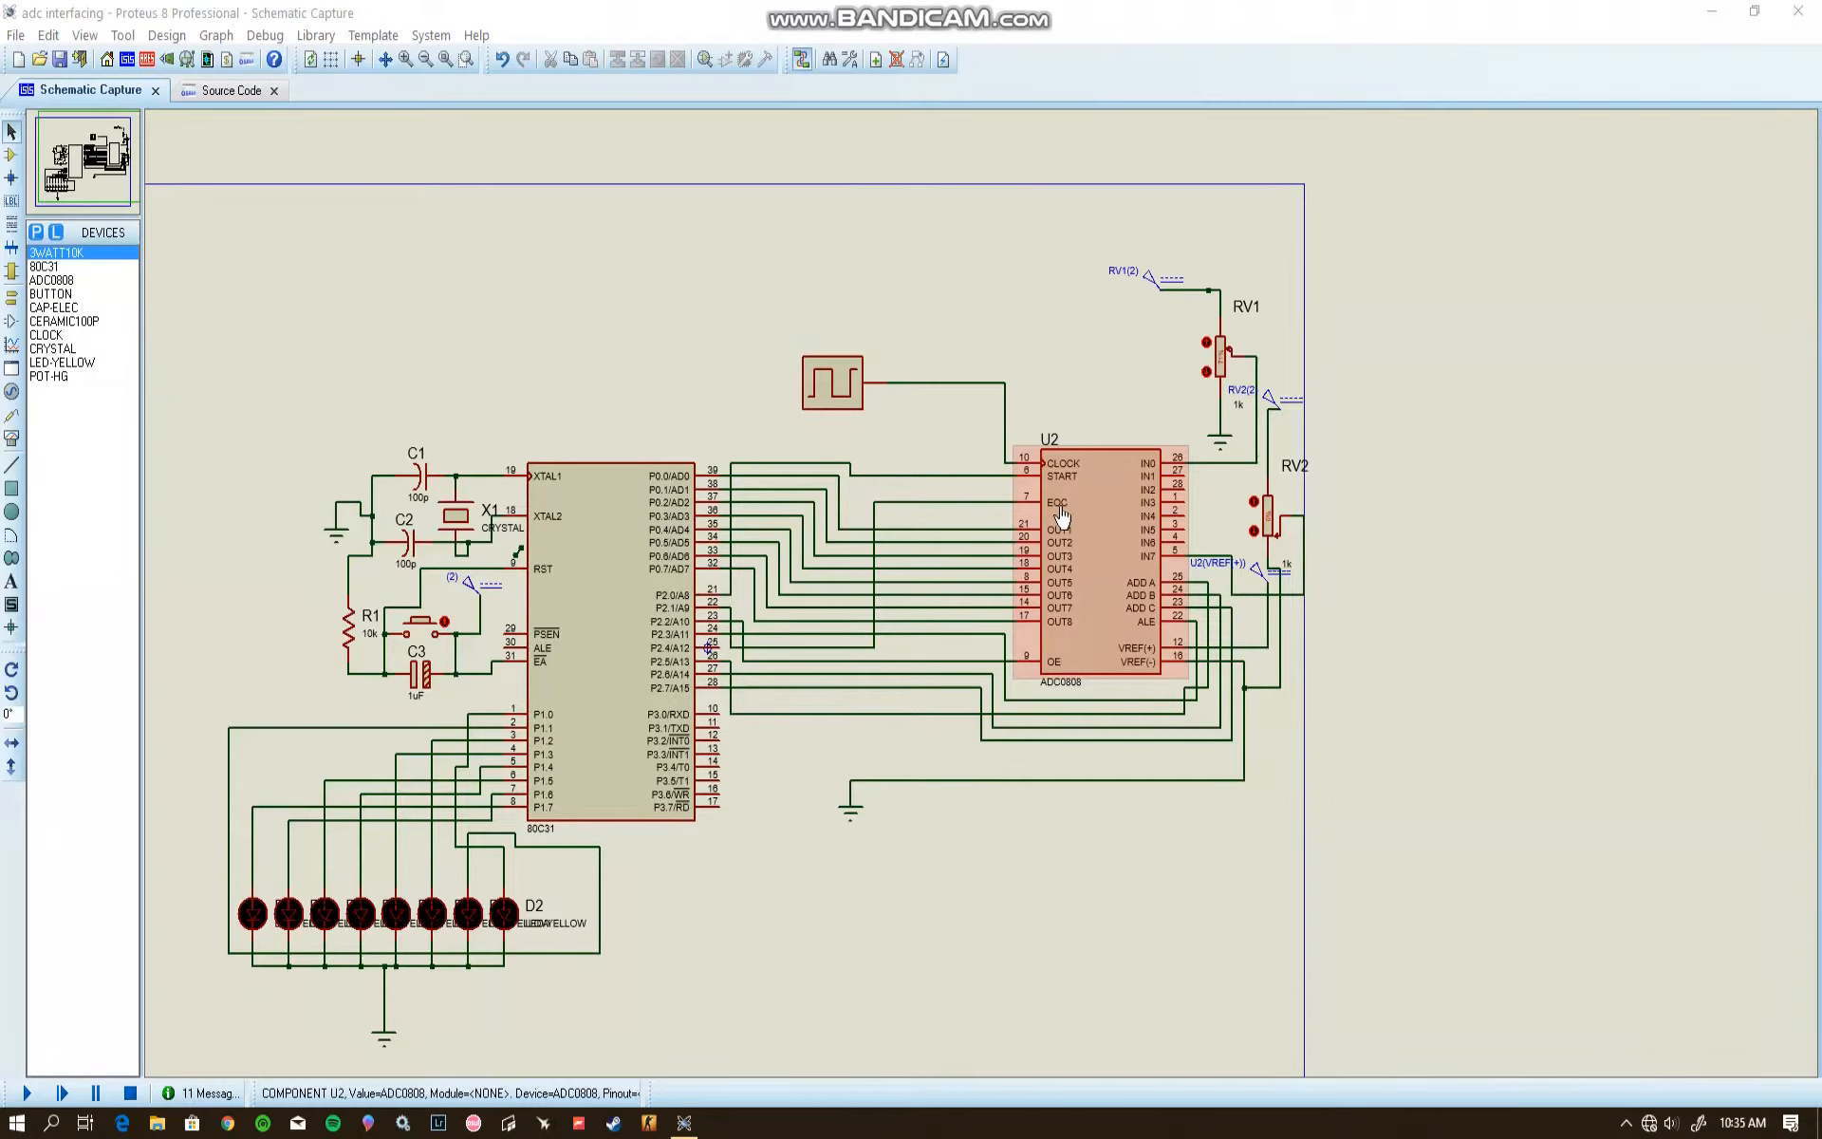
left_click(1054, 665)
left_click(714, 634)
left_click(829, 387)
right_click(829, 387)
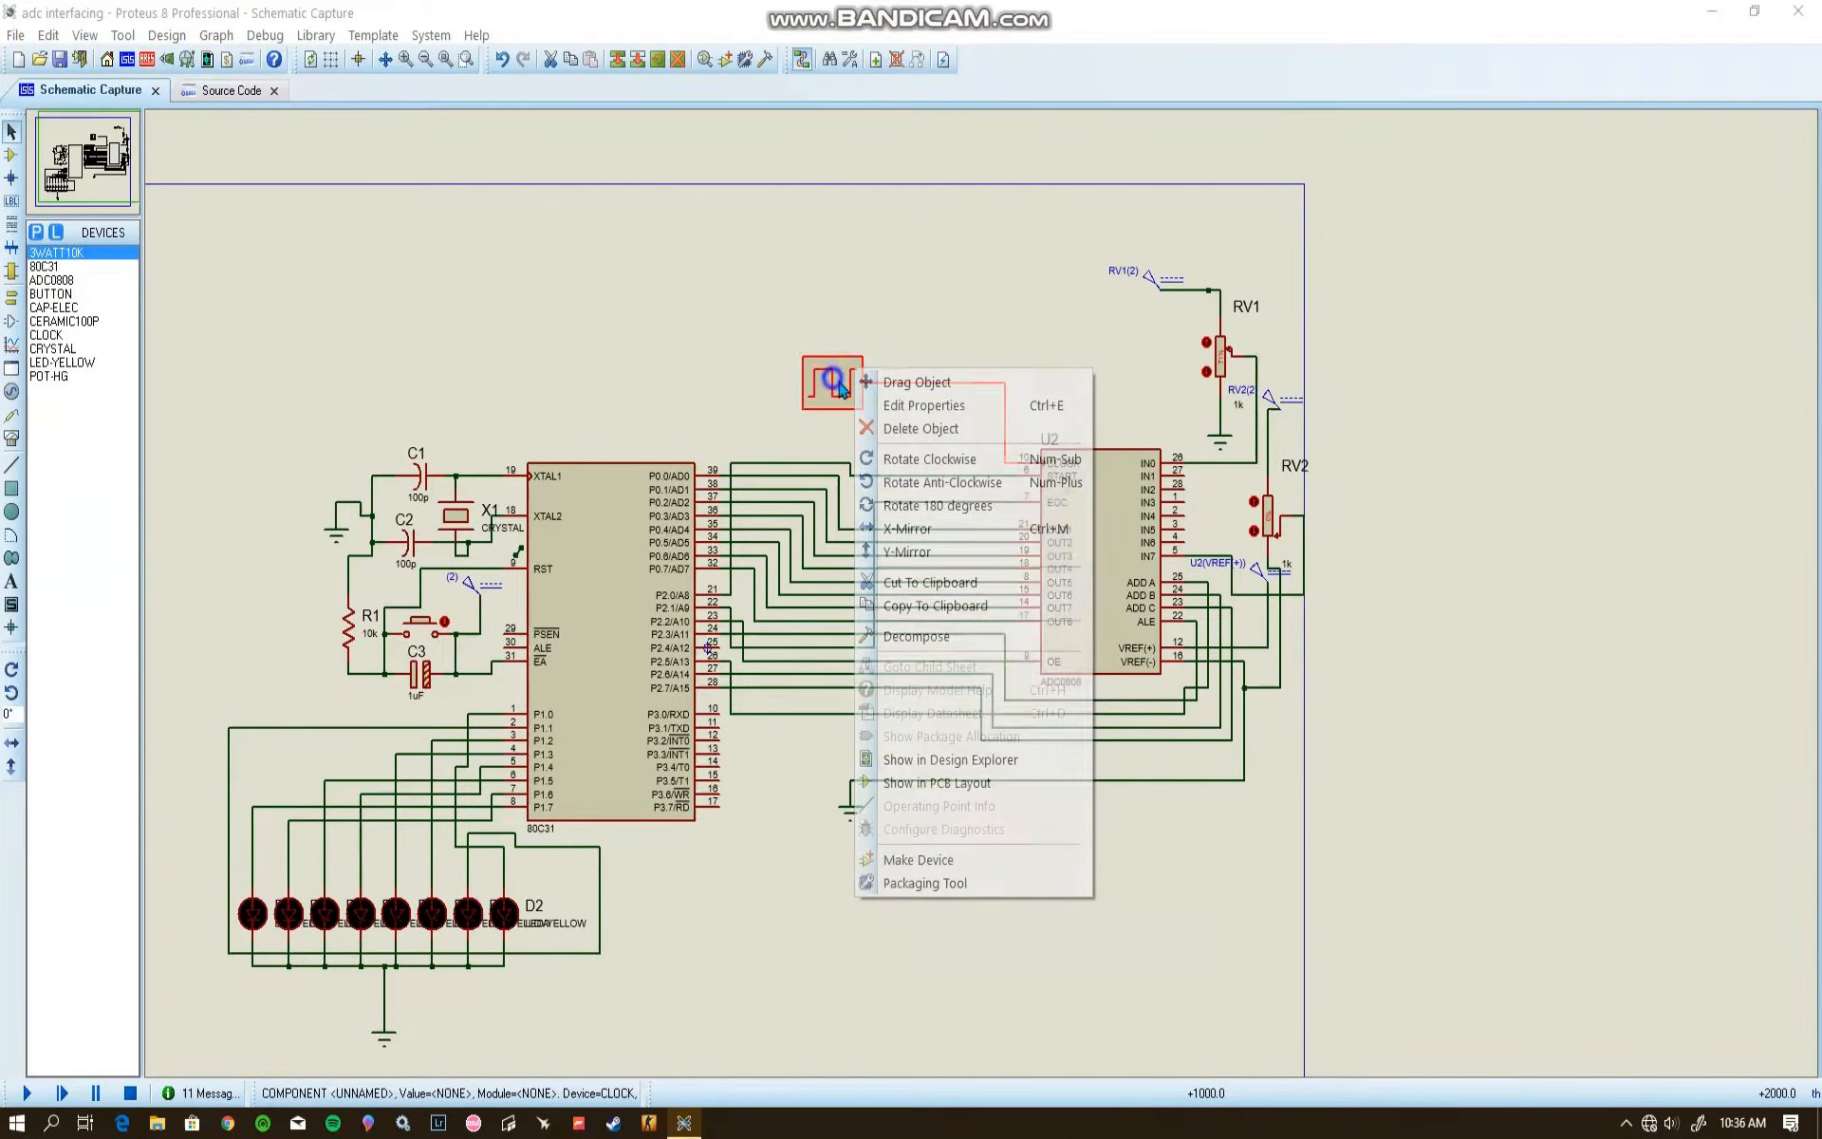
left_click(912, 406)
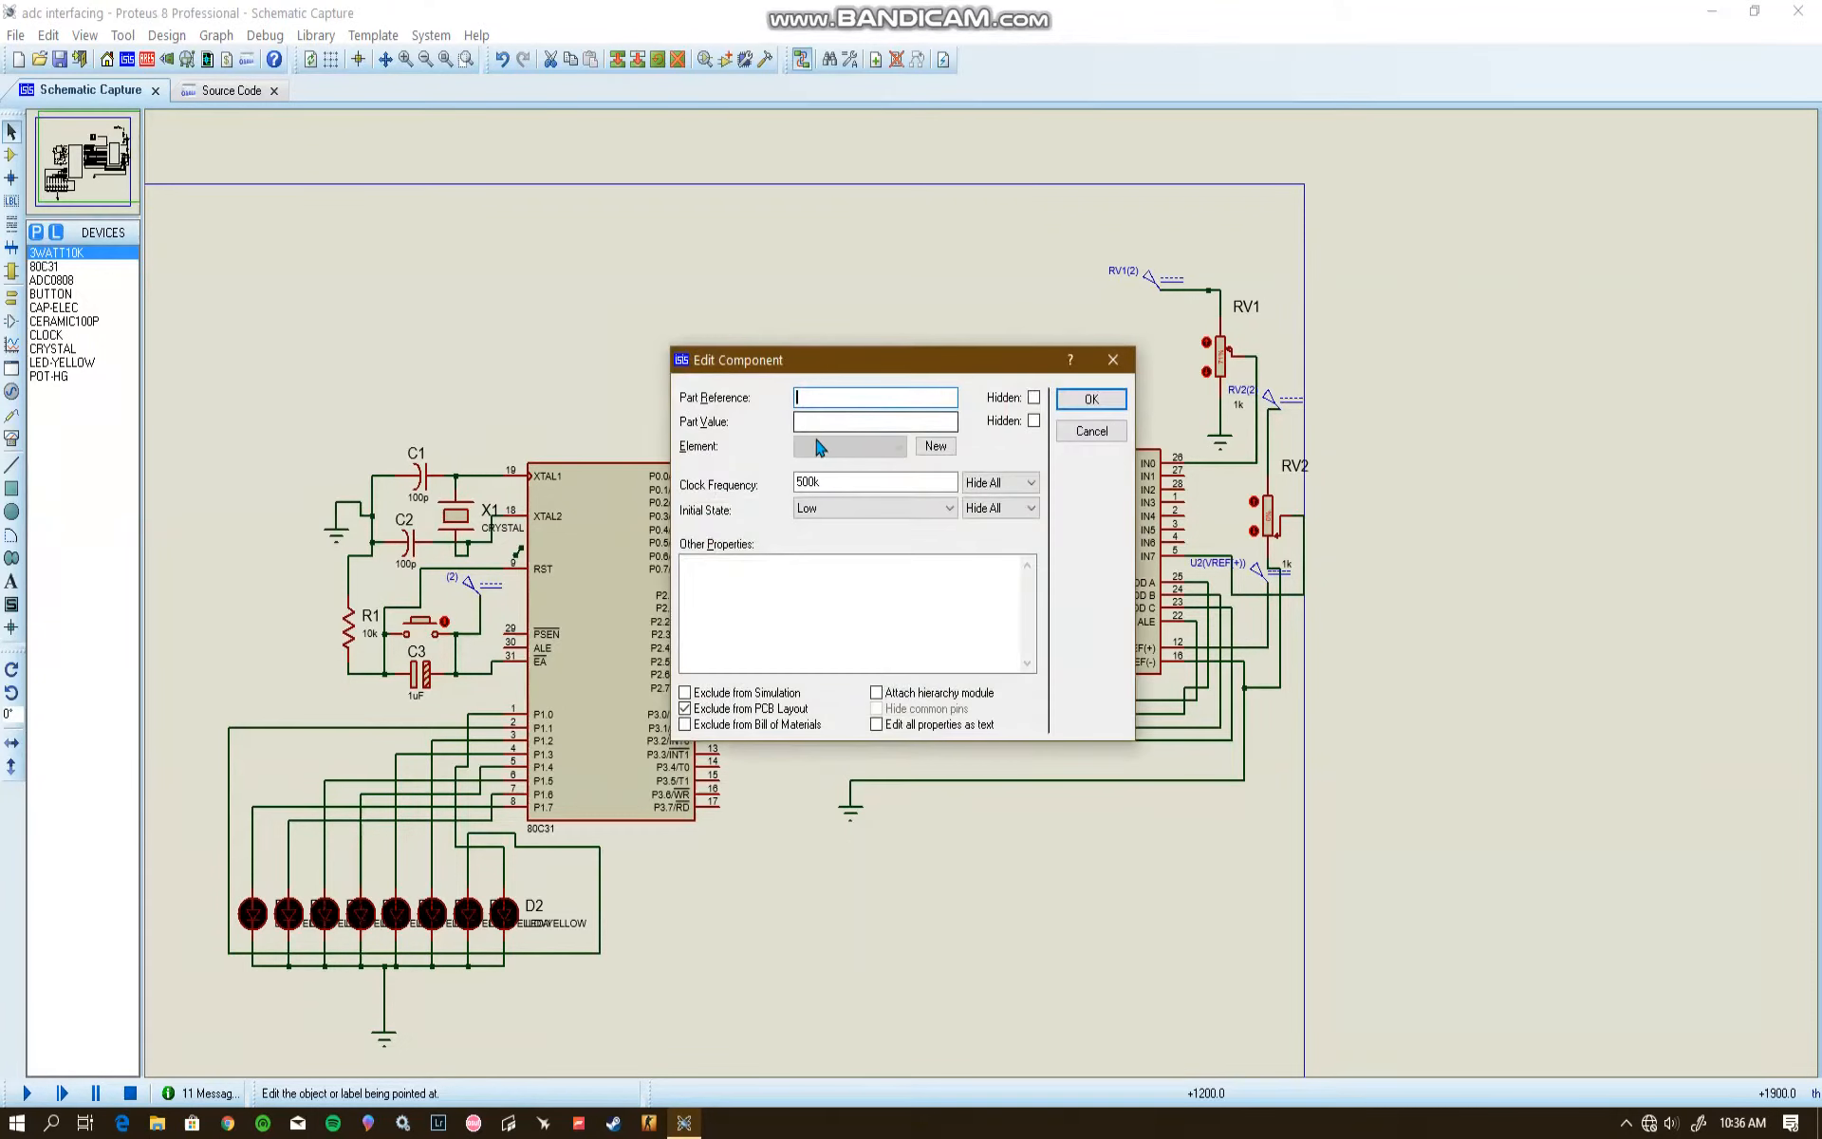
left_click(1079, 400)
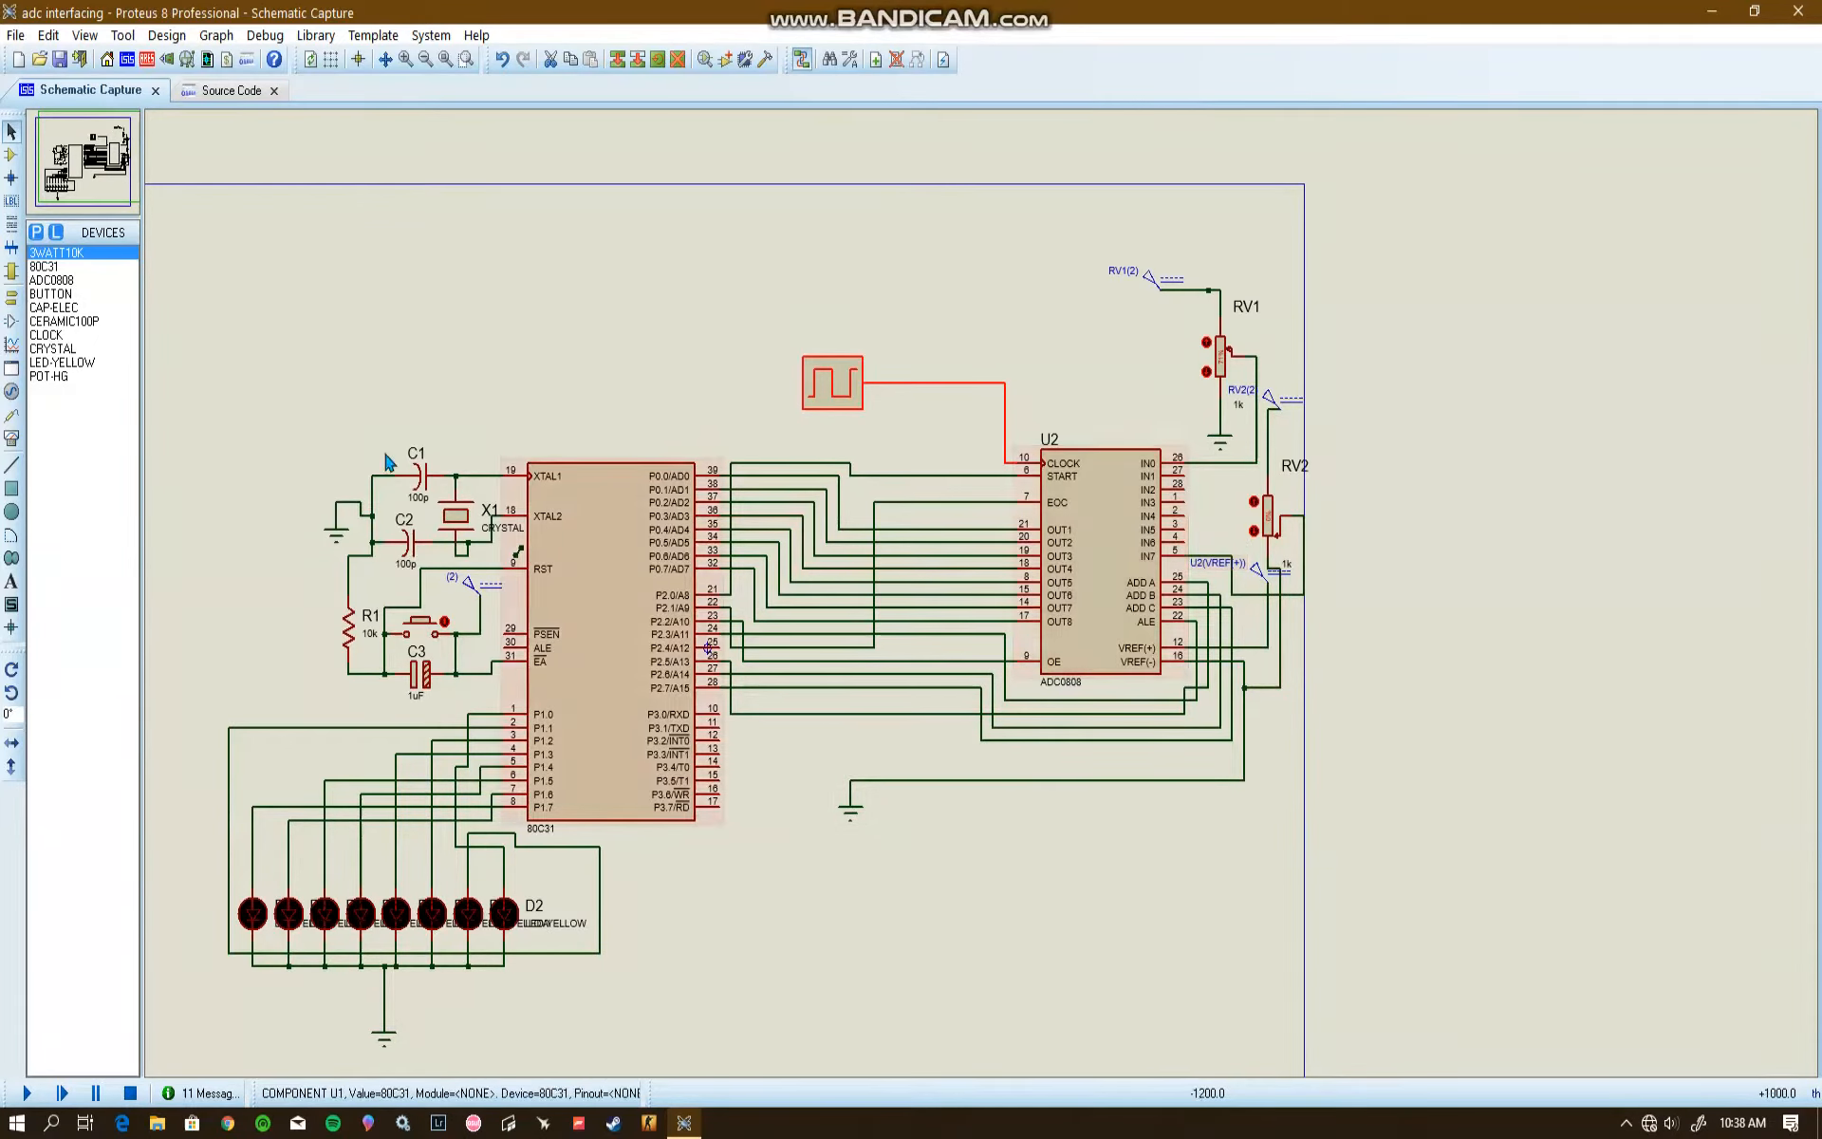
- Review the ADC control code in main.asm down to the delay routine, comparing the channel address lines with the schematic wiring
left_click(235, 92)
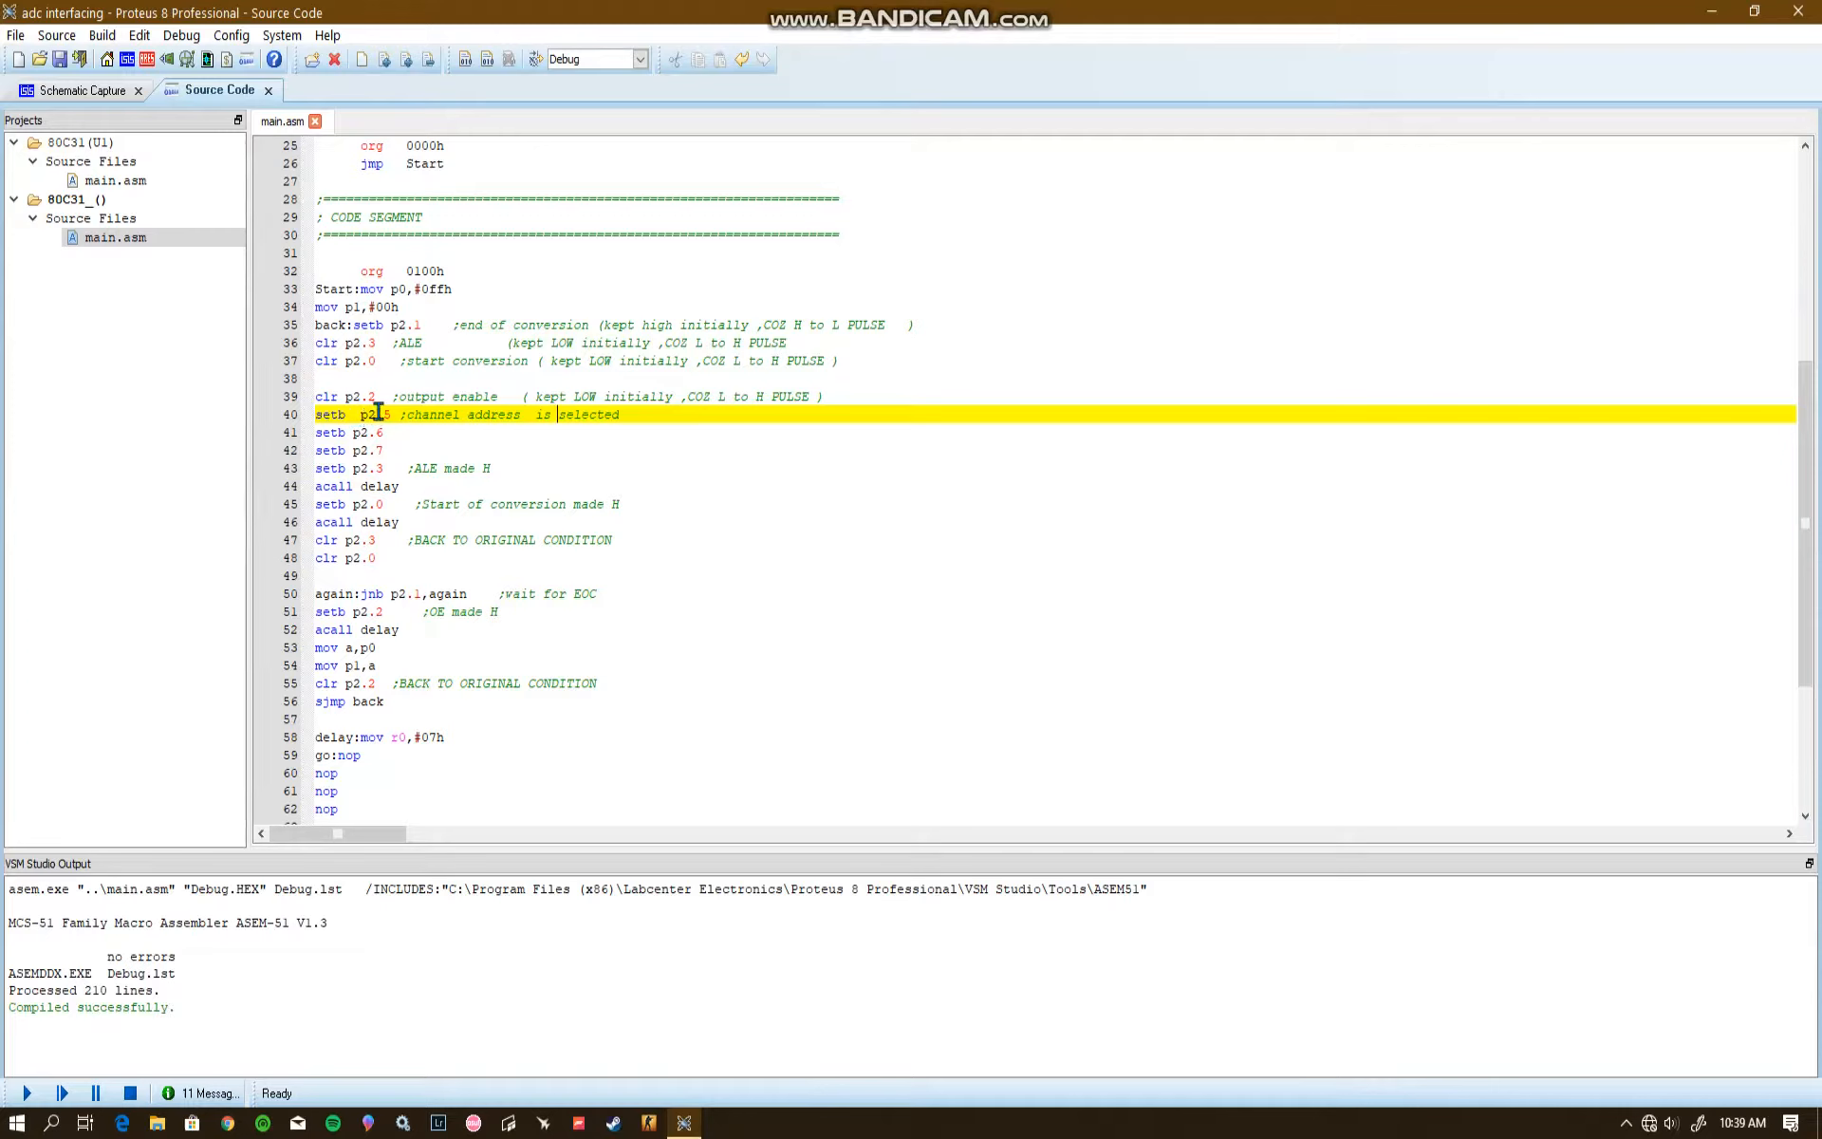
left_click(96, 94)
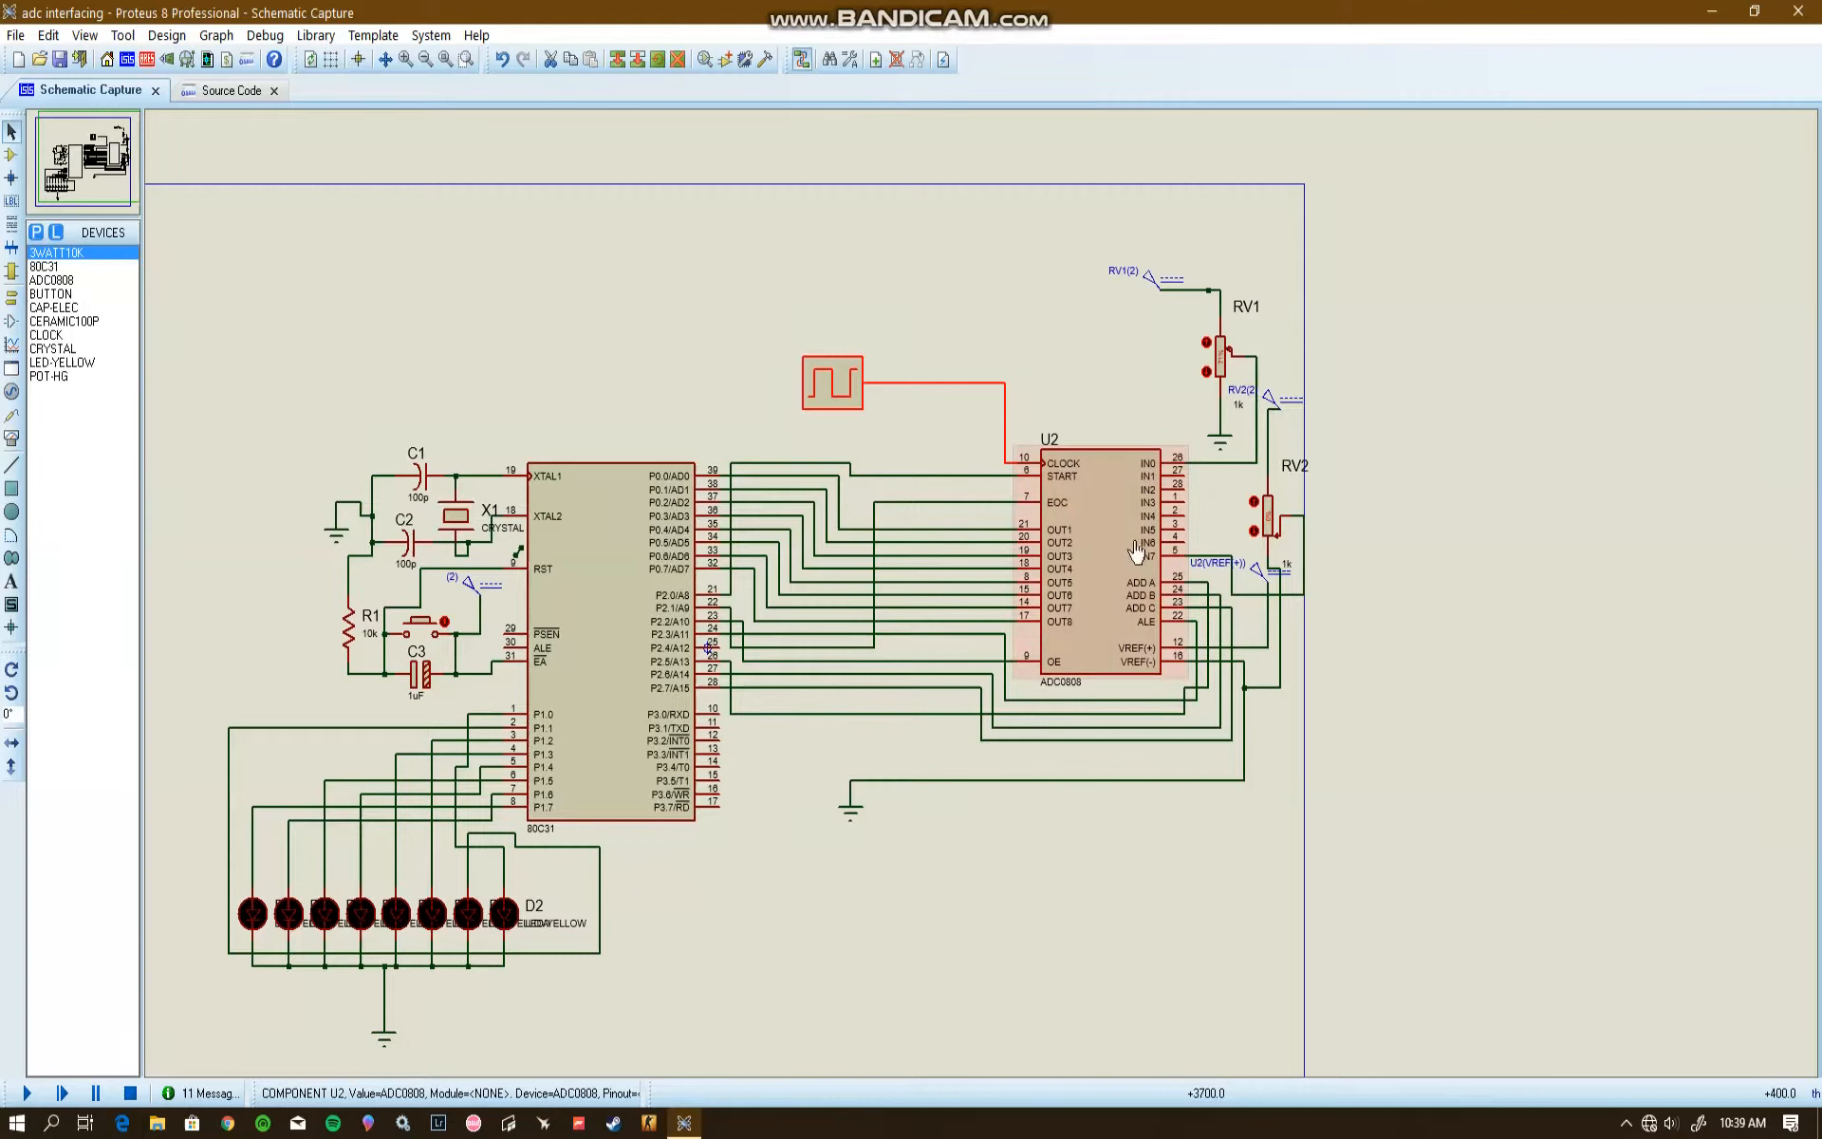
left_click(222, 94)
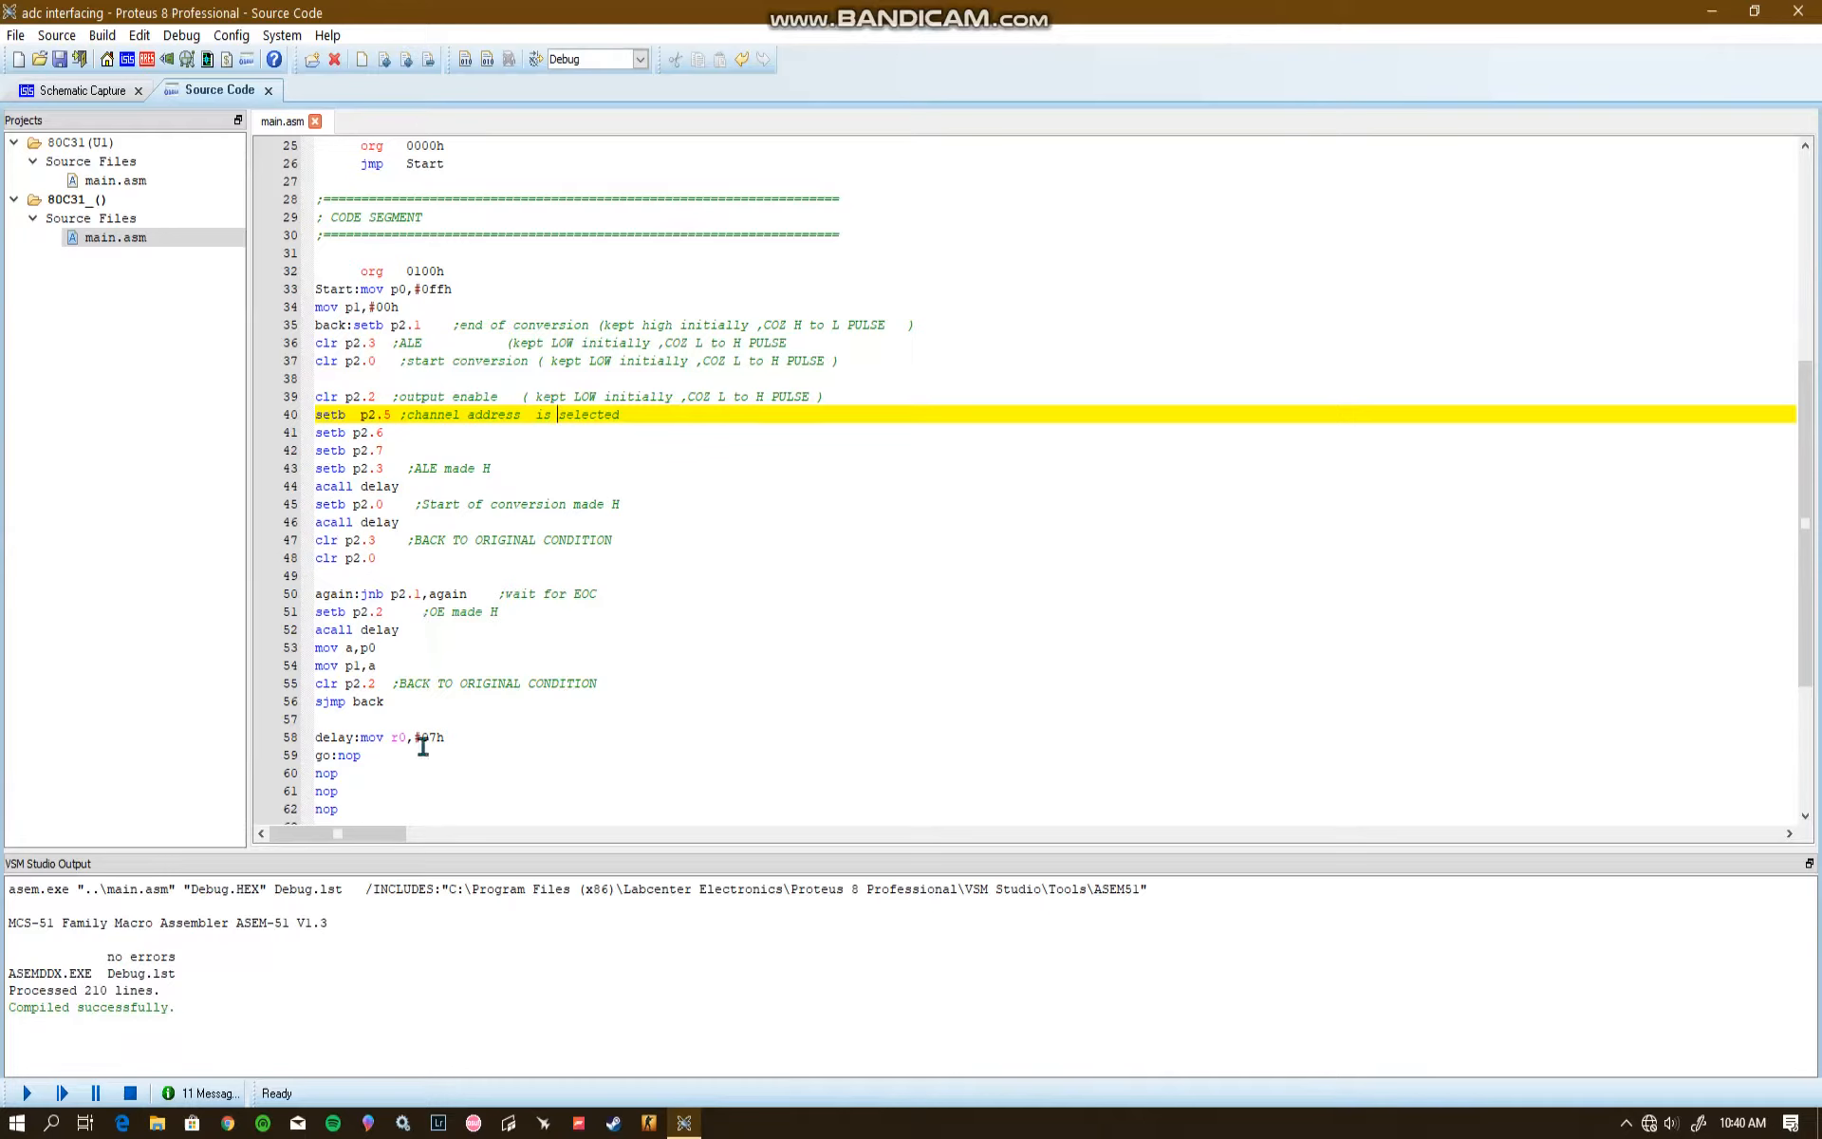
scroll(398, 769, "down", 2)
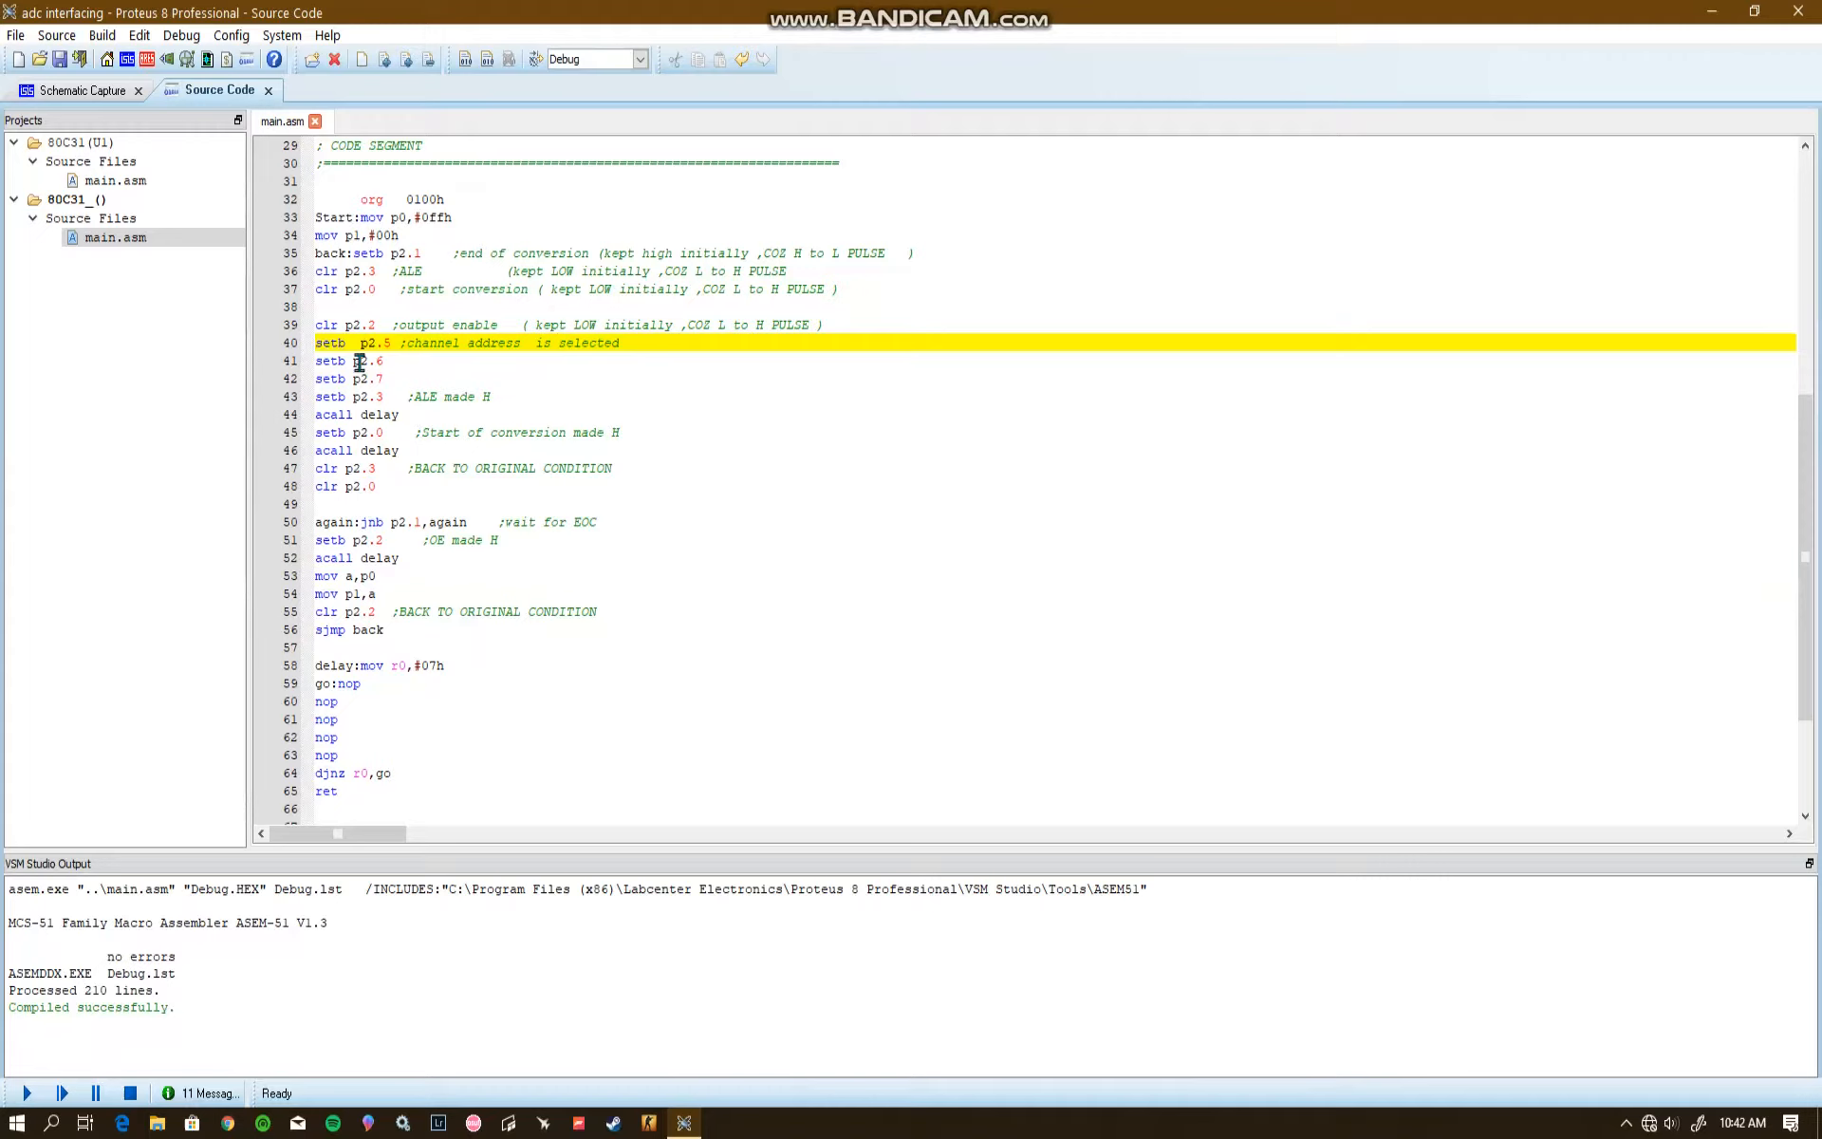
- Run the schematic simulation and raise potentiometer RV2 in steps, then all the way to its maximum
left_click(76, 95)
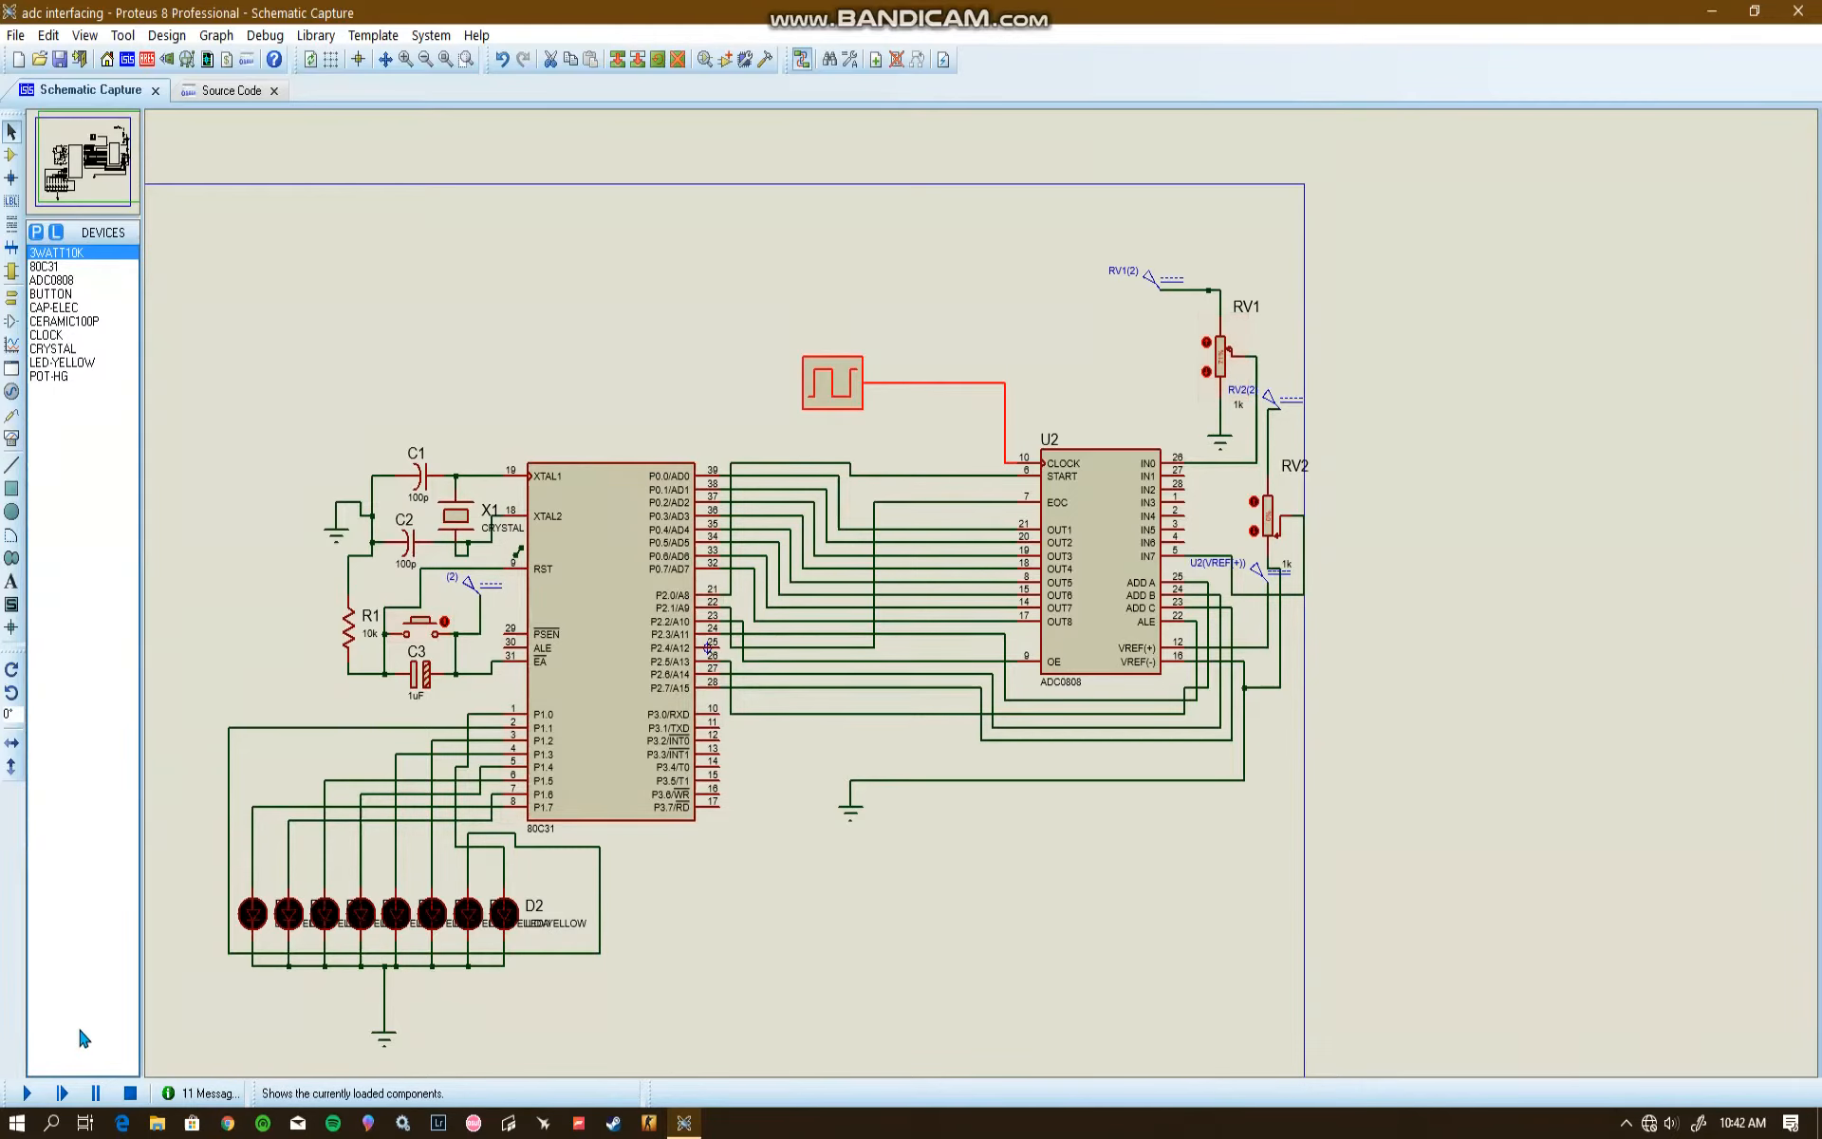
left_click(27, 1094)
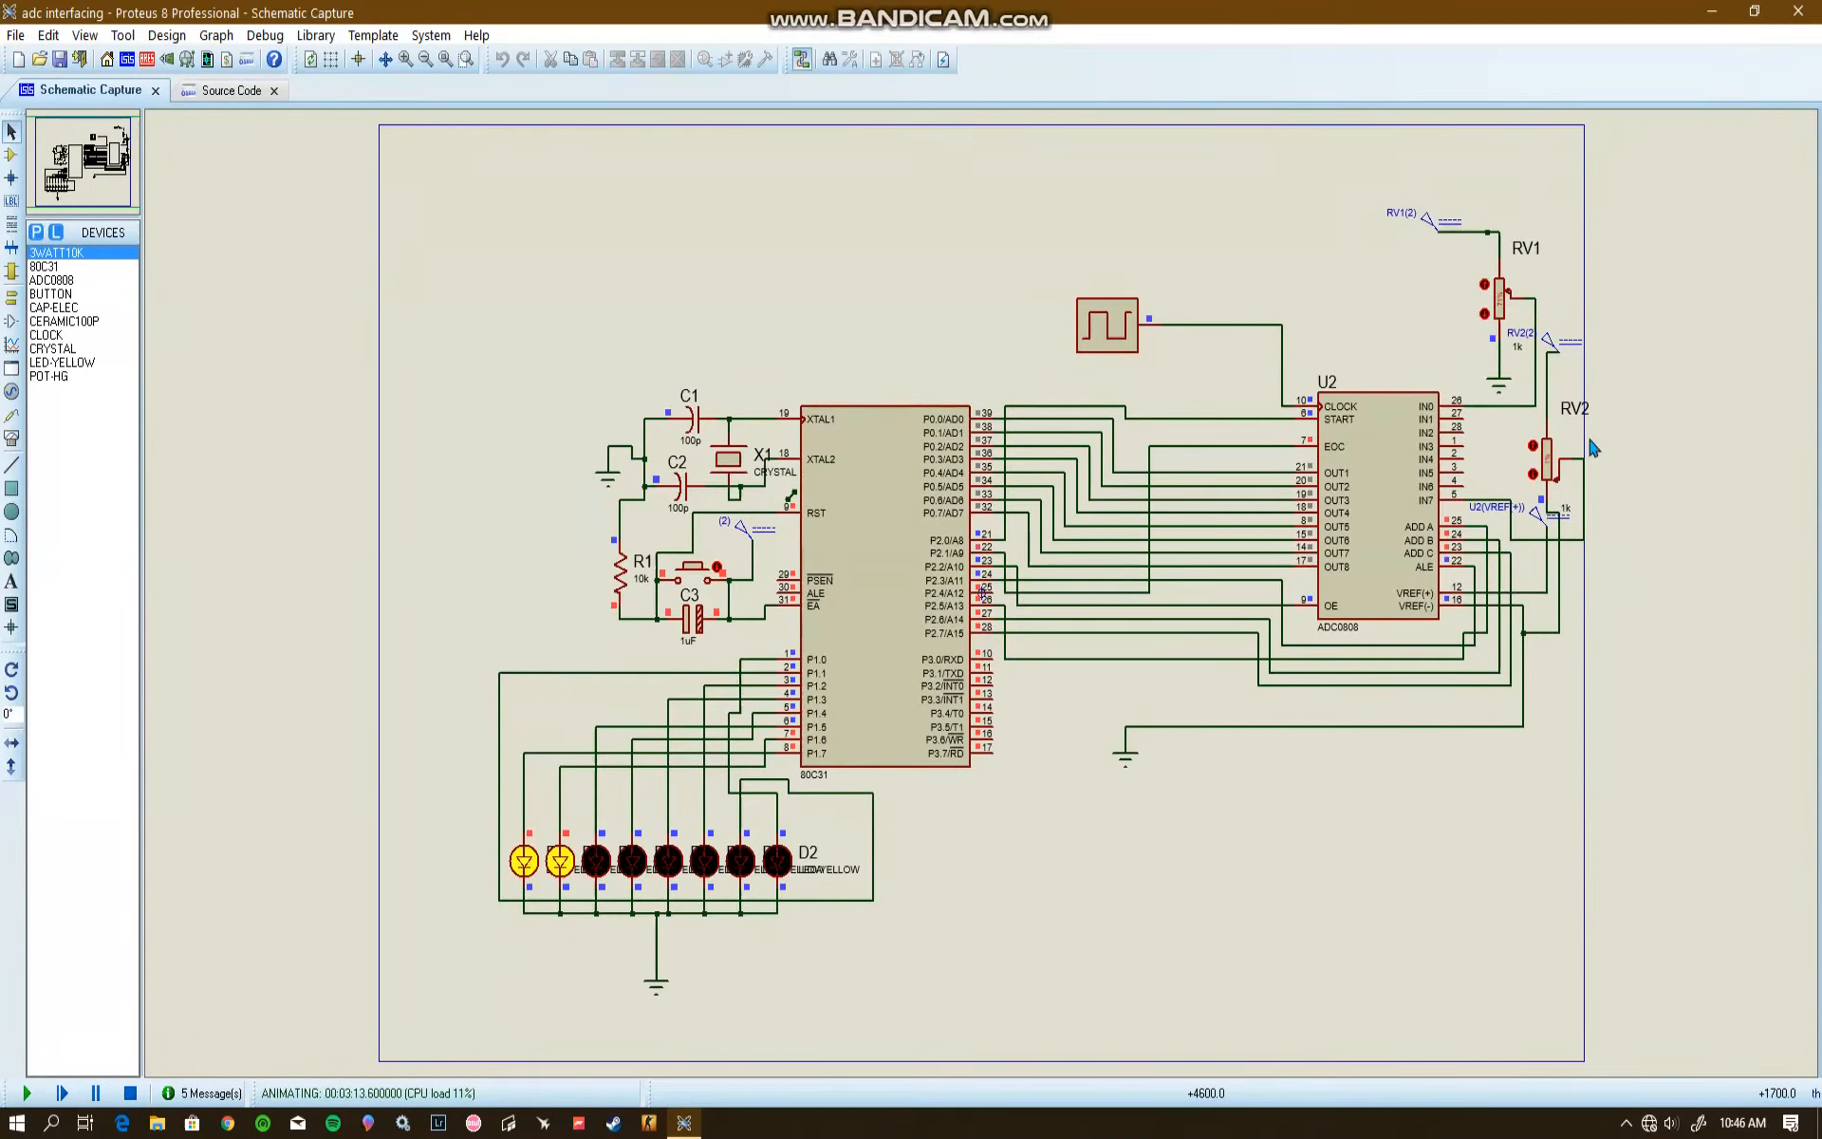
left_click(1532, 446)
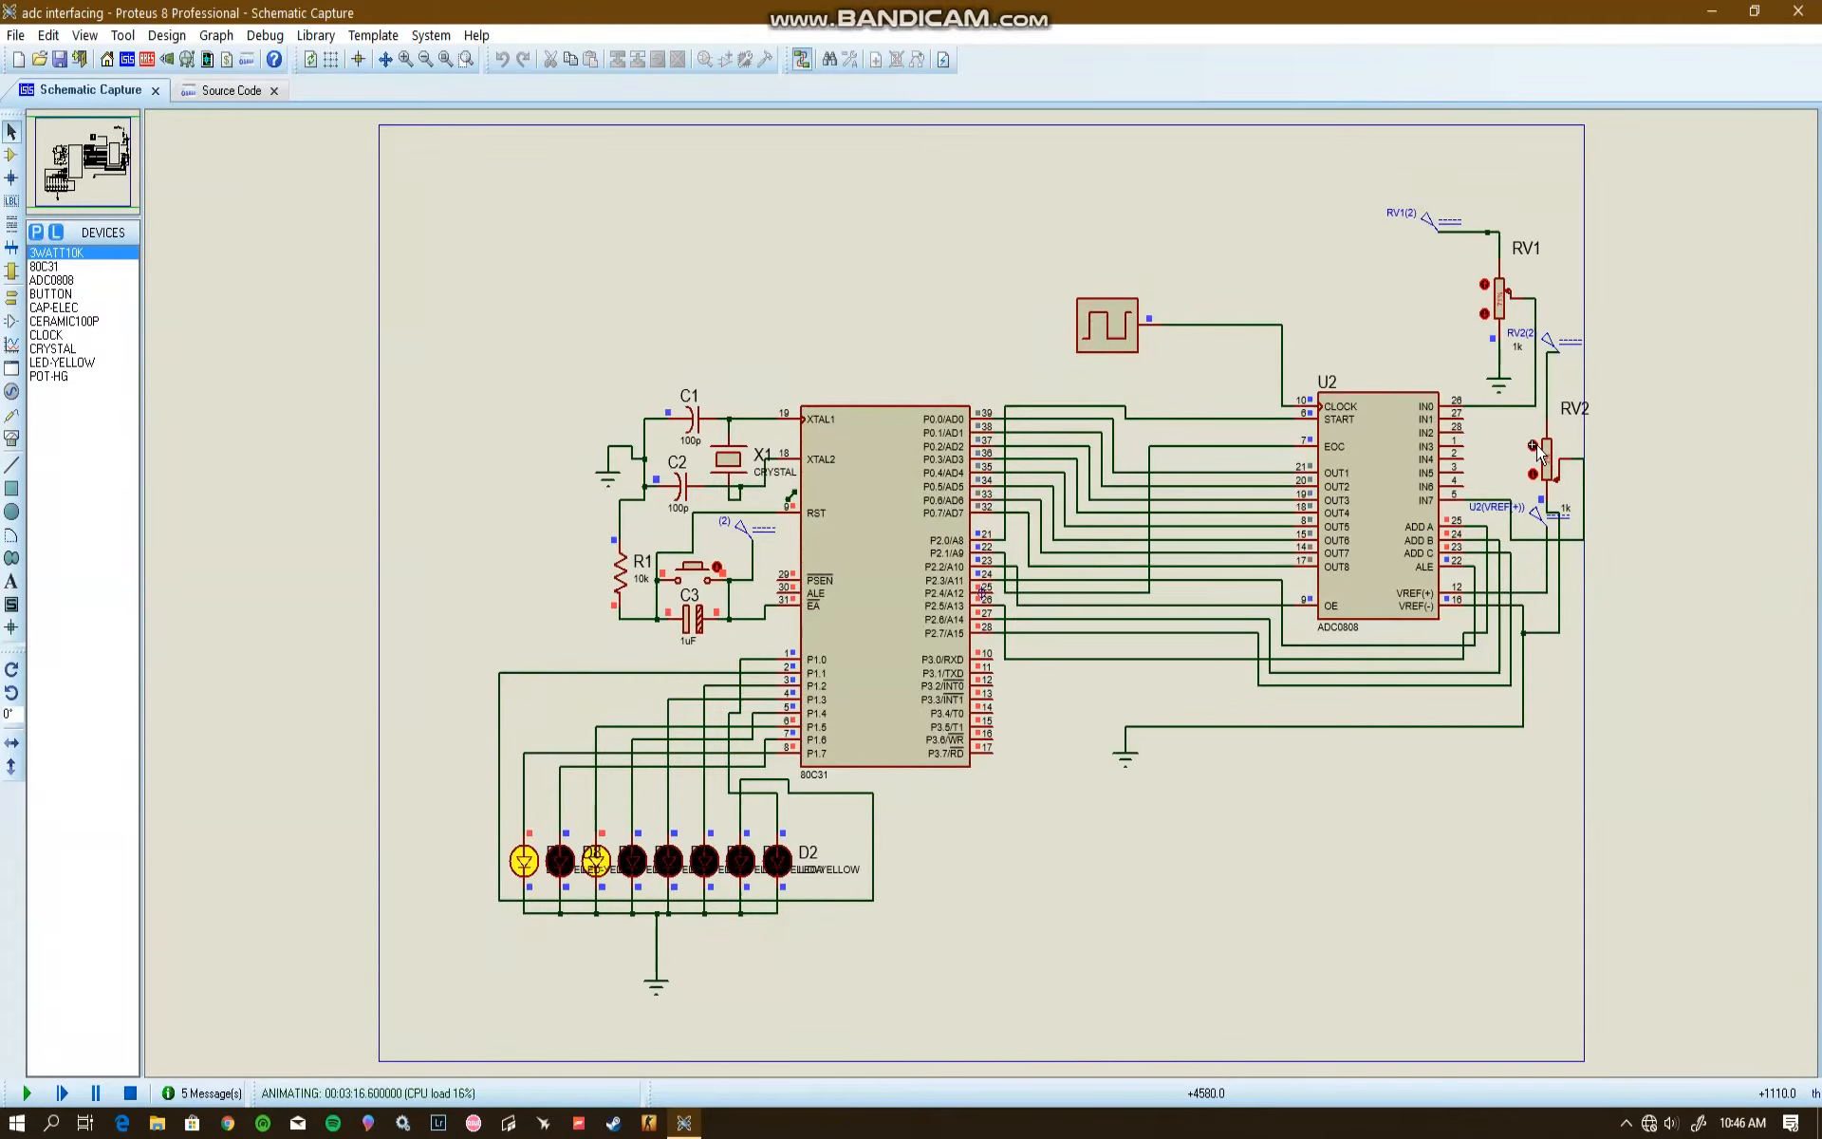
left_click(1532, 446)
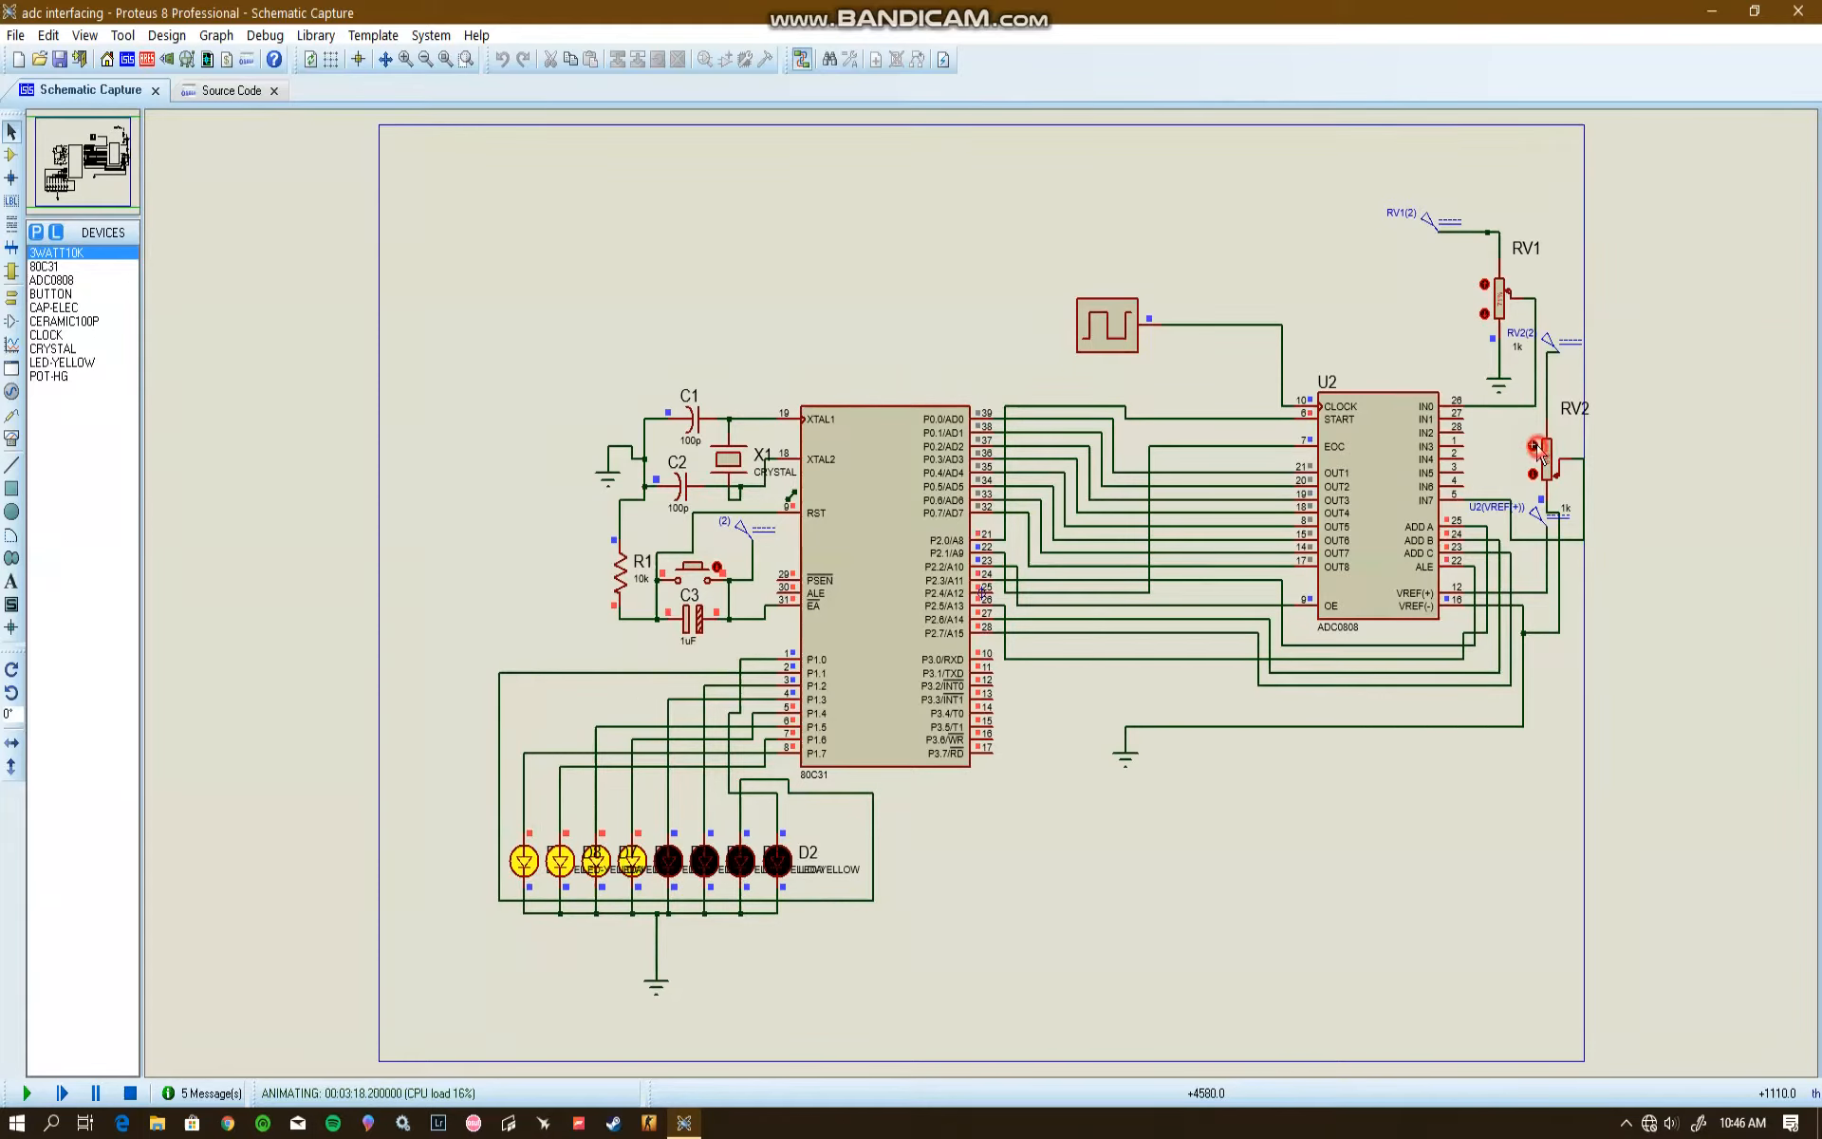
left_click(1532, 445)
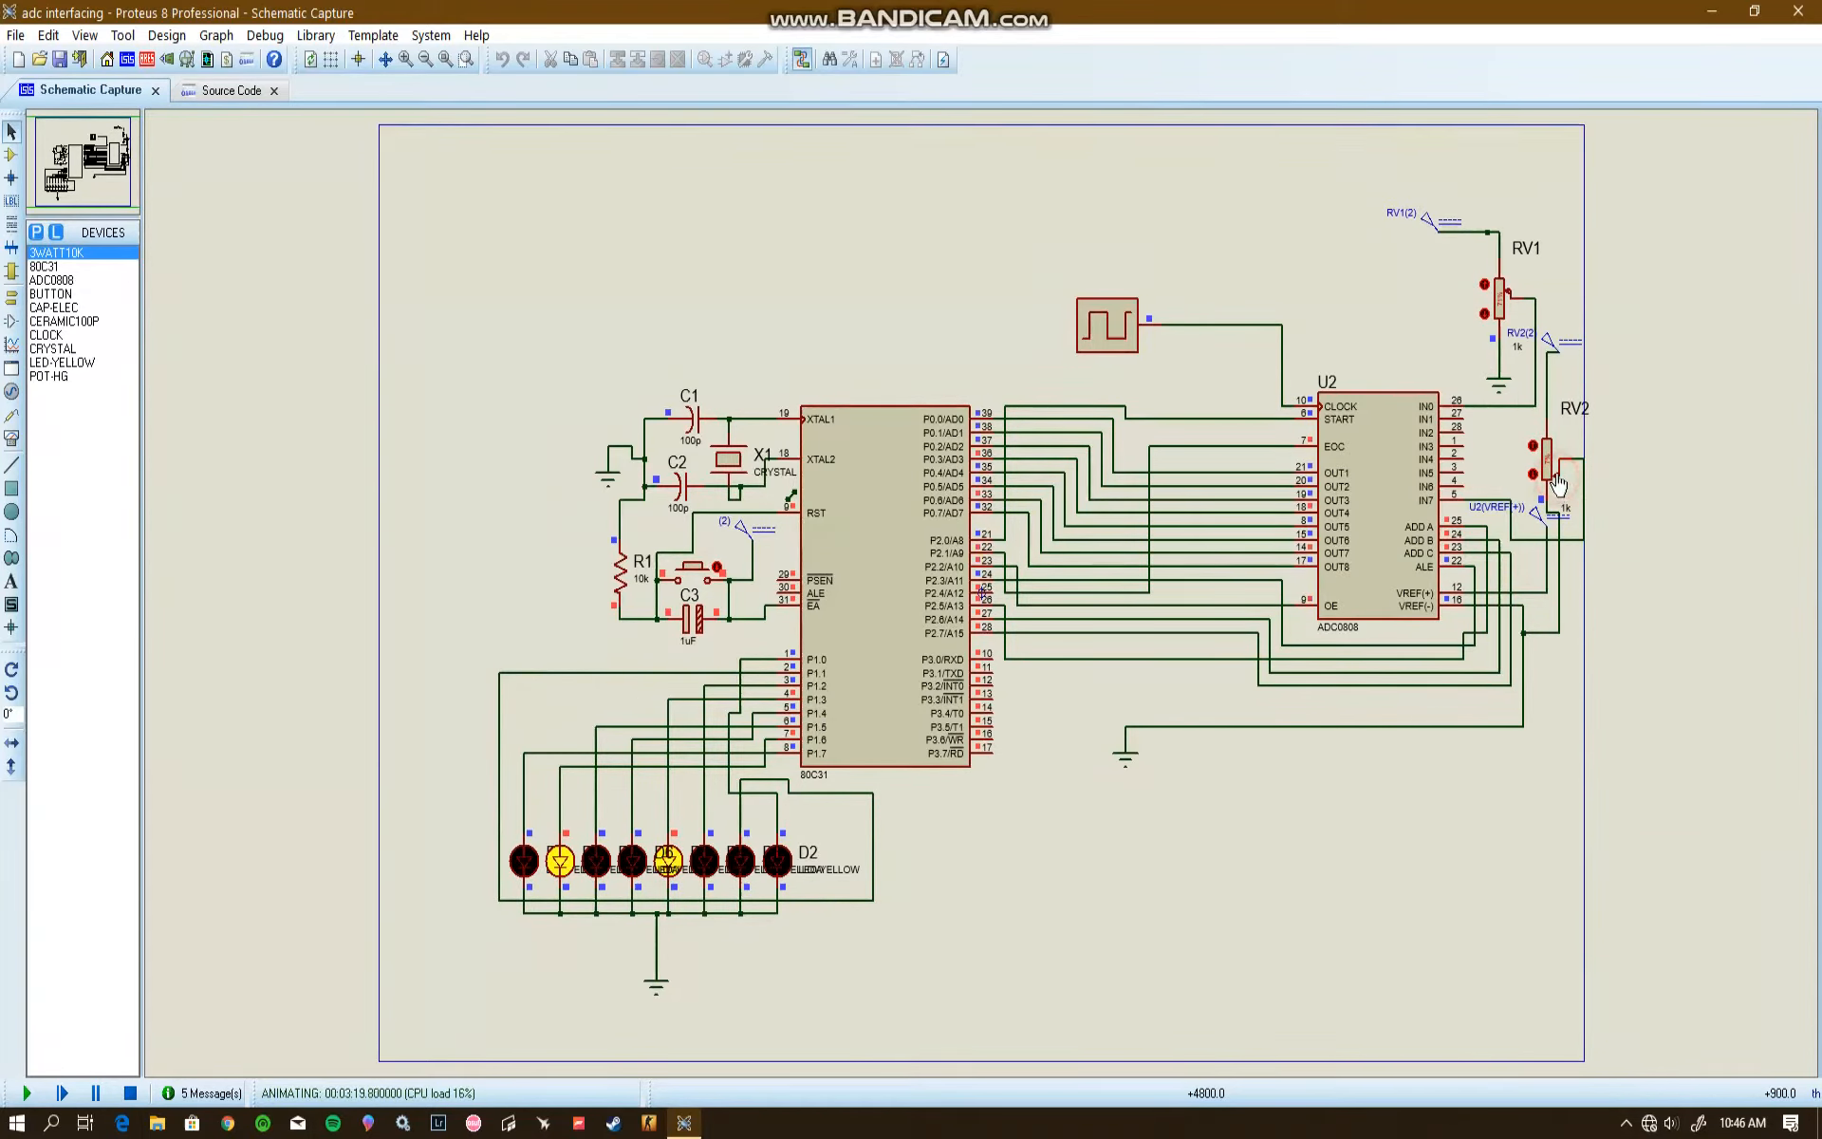
left_click_drag(1554, 477, 1554, 448)
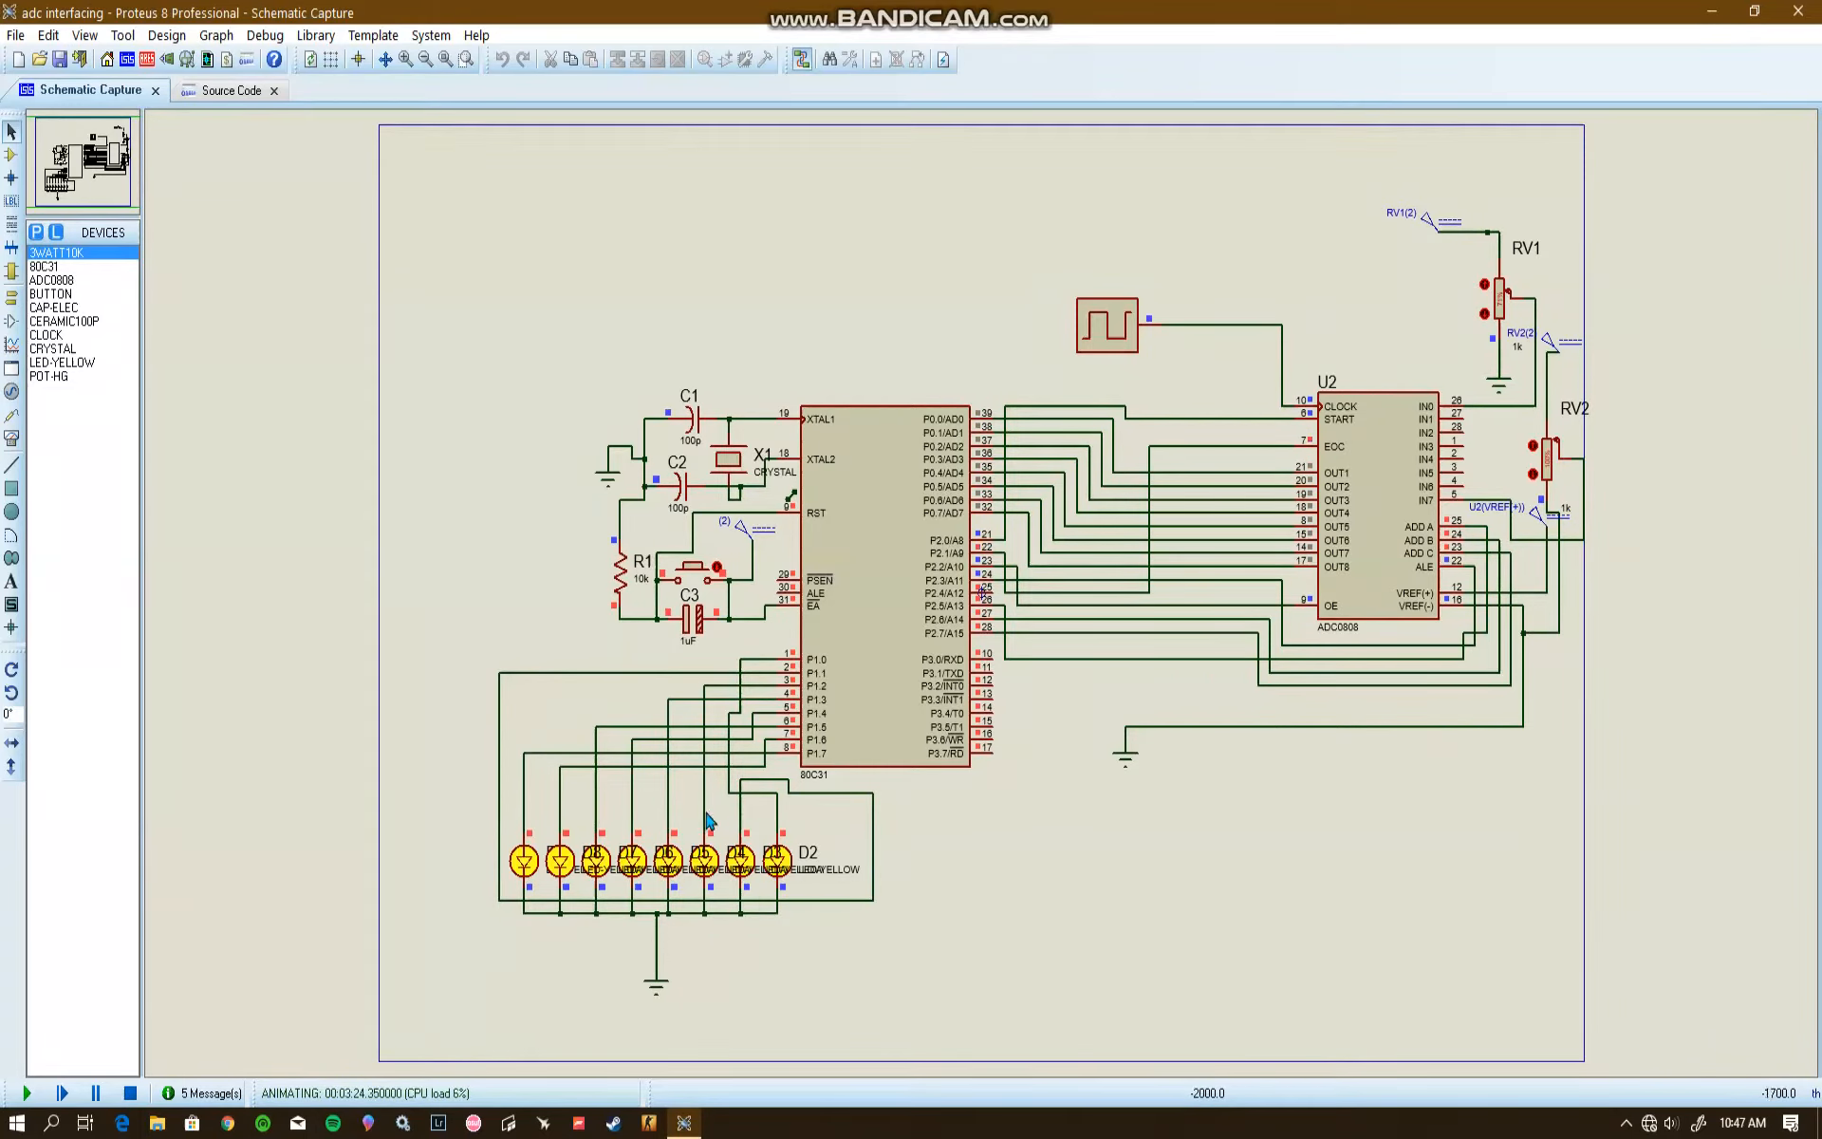
- Lower potentiometer RV2 step by step, then bring its wiper all the way down to the minimum
left_click(1534, 476)
left_click(1535, 475)
left_click(1535, 476)
left_click(1533, 475)
left_click(1533, 475)
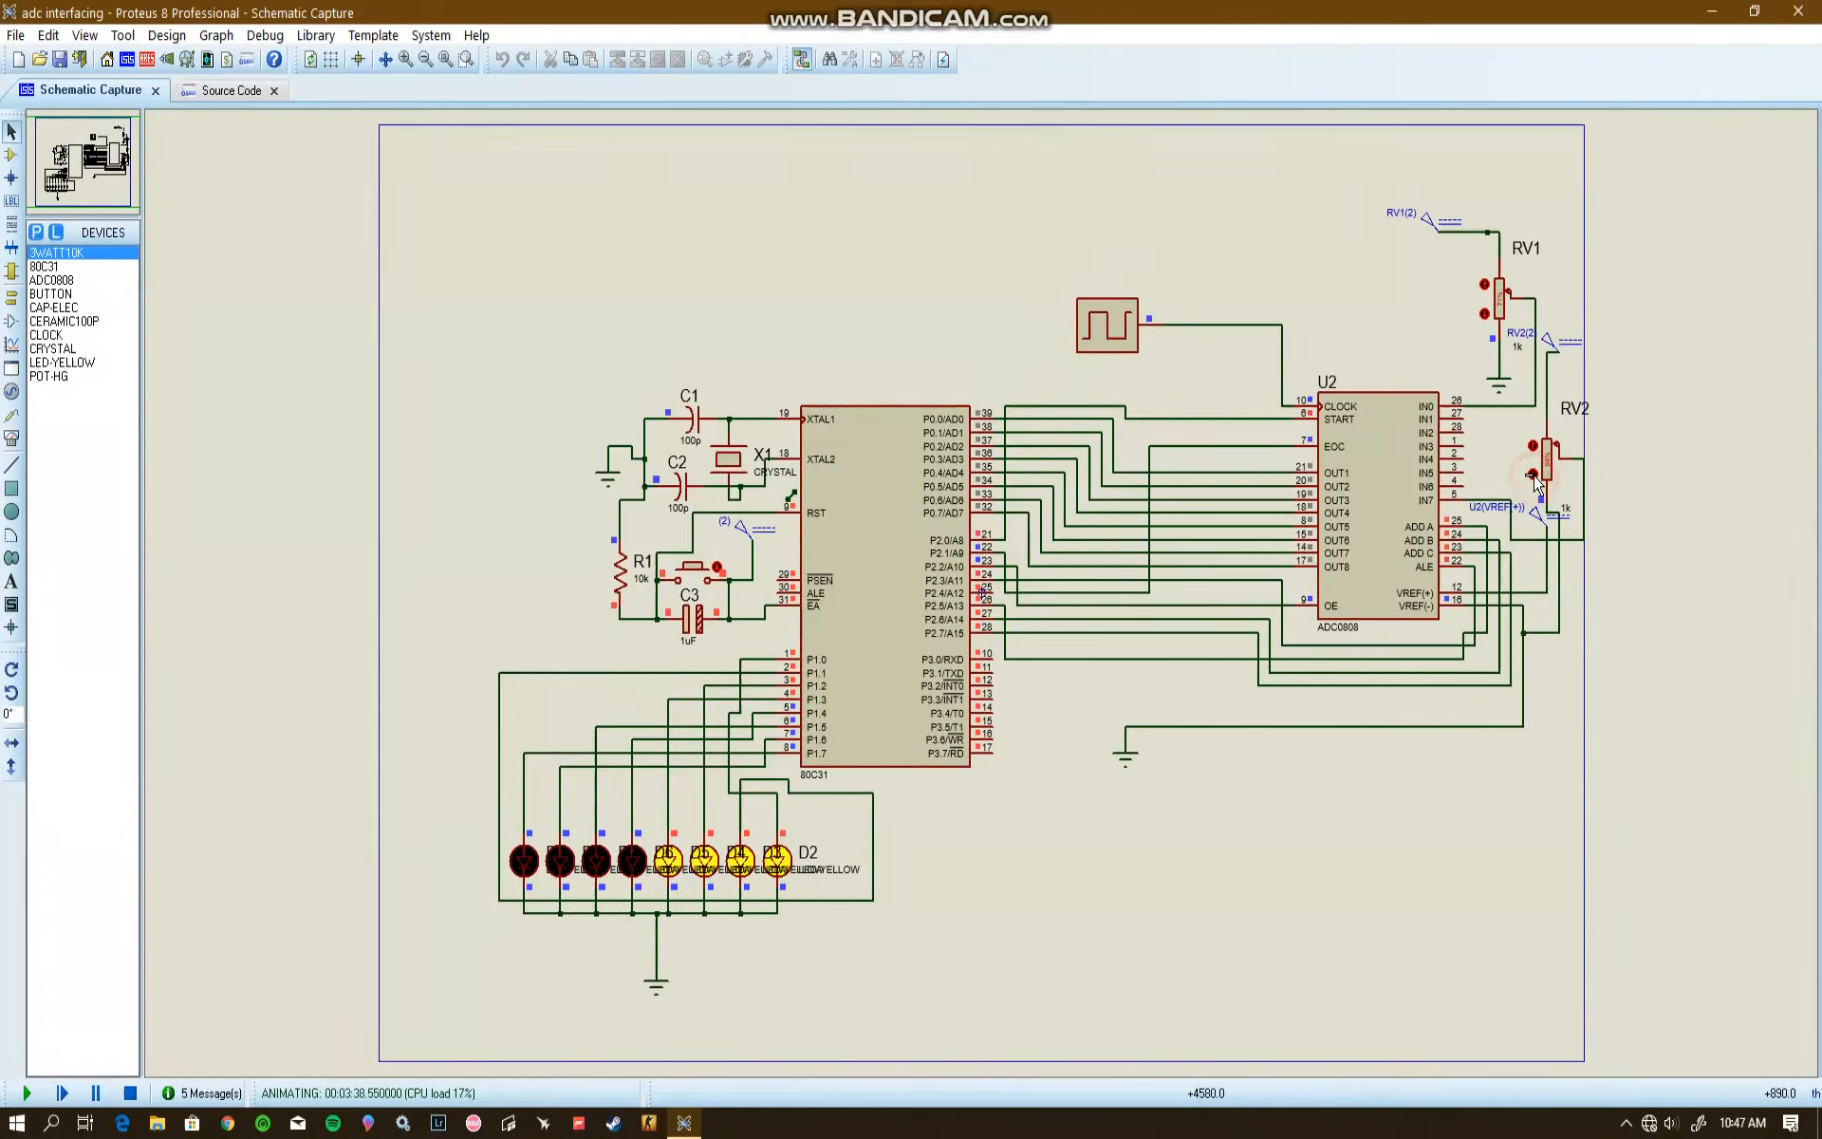
left_click(1533, 475)
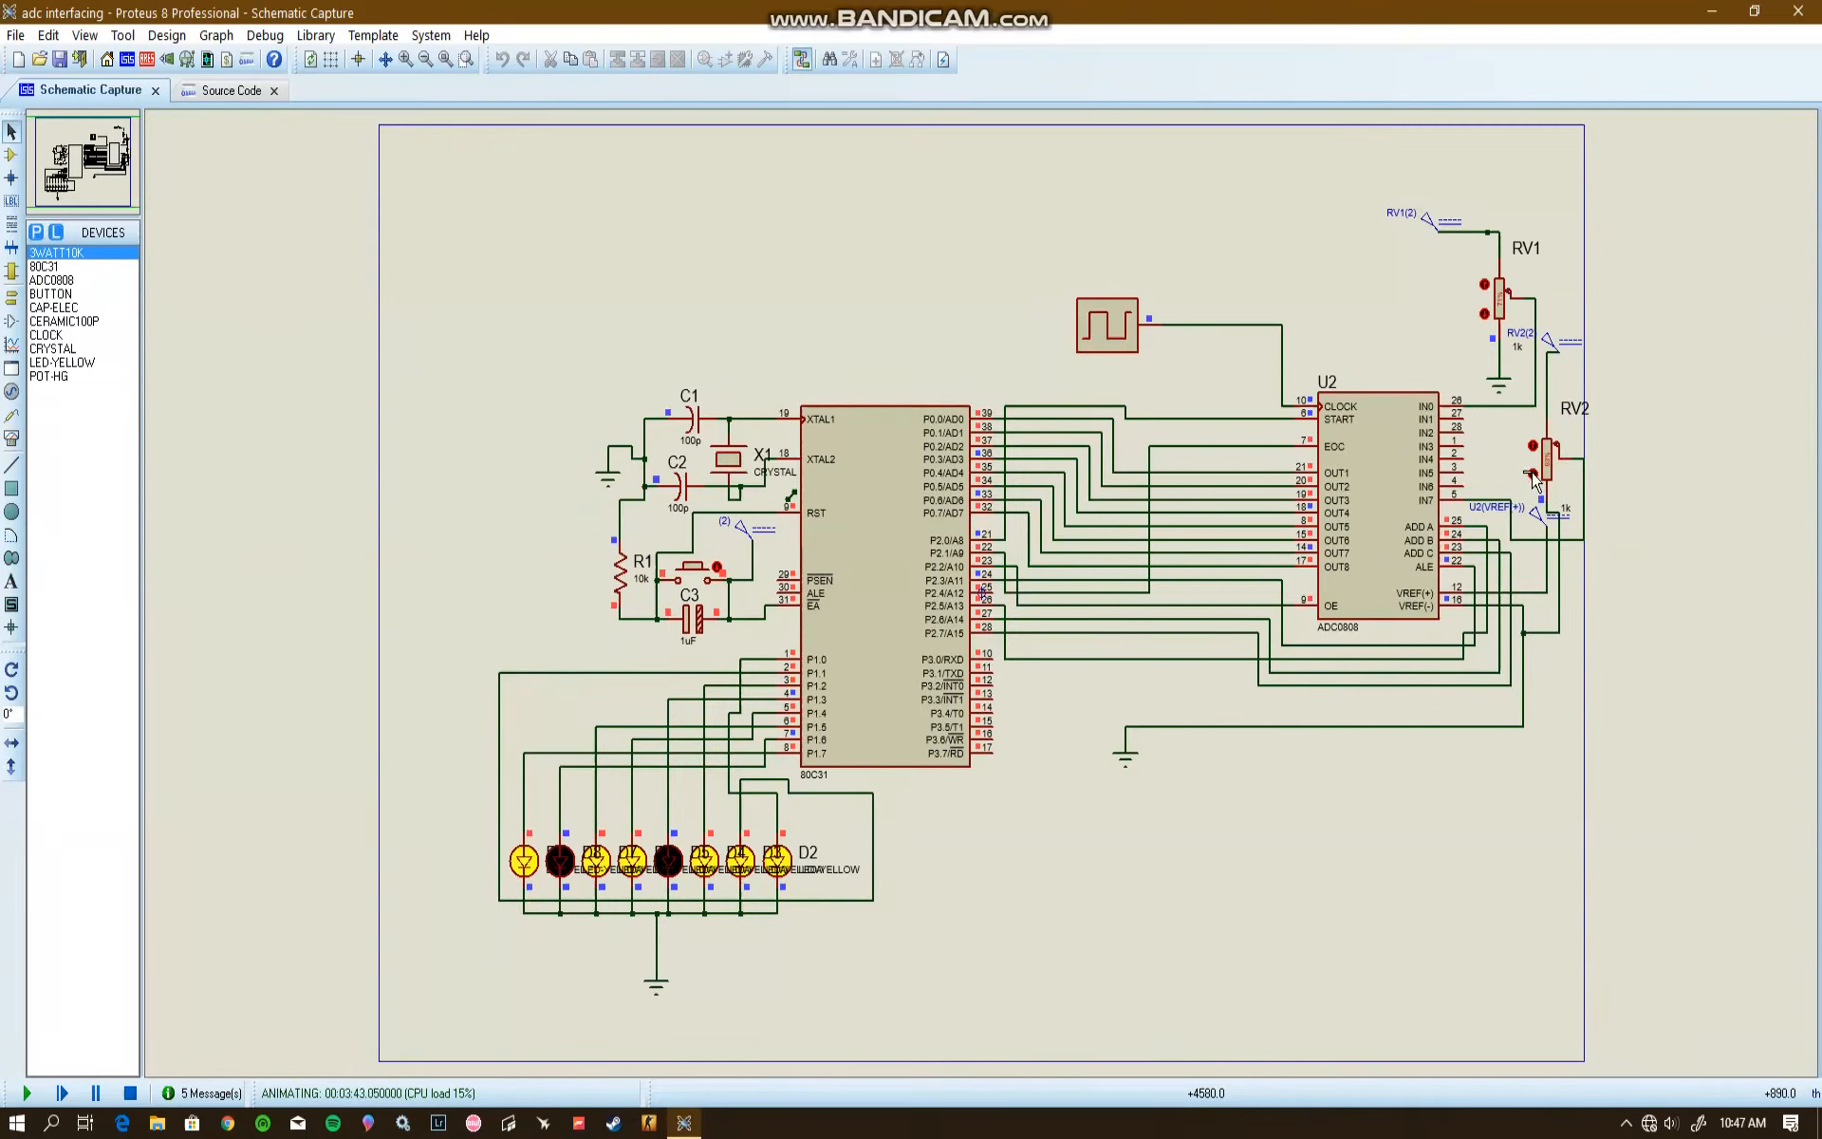
left_click(1534, 476)
left_click(1535, 477)
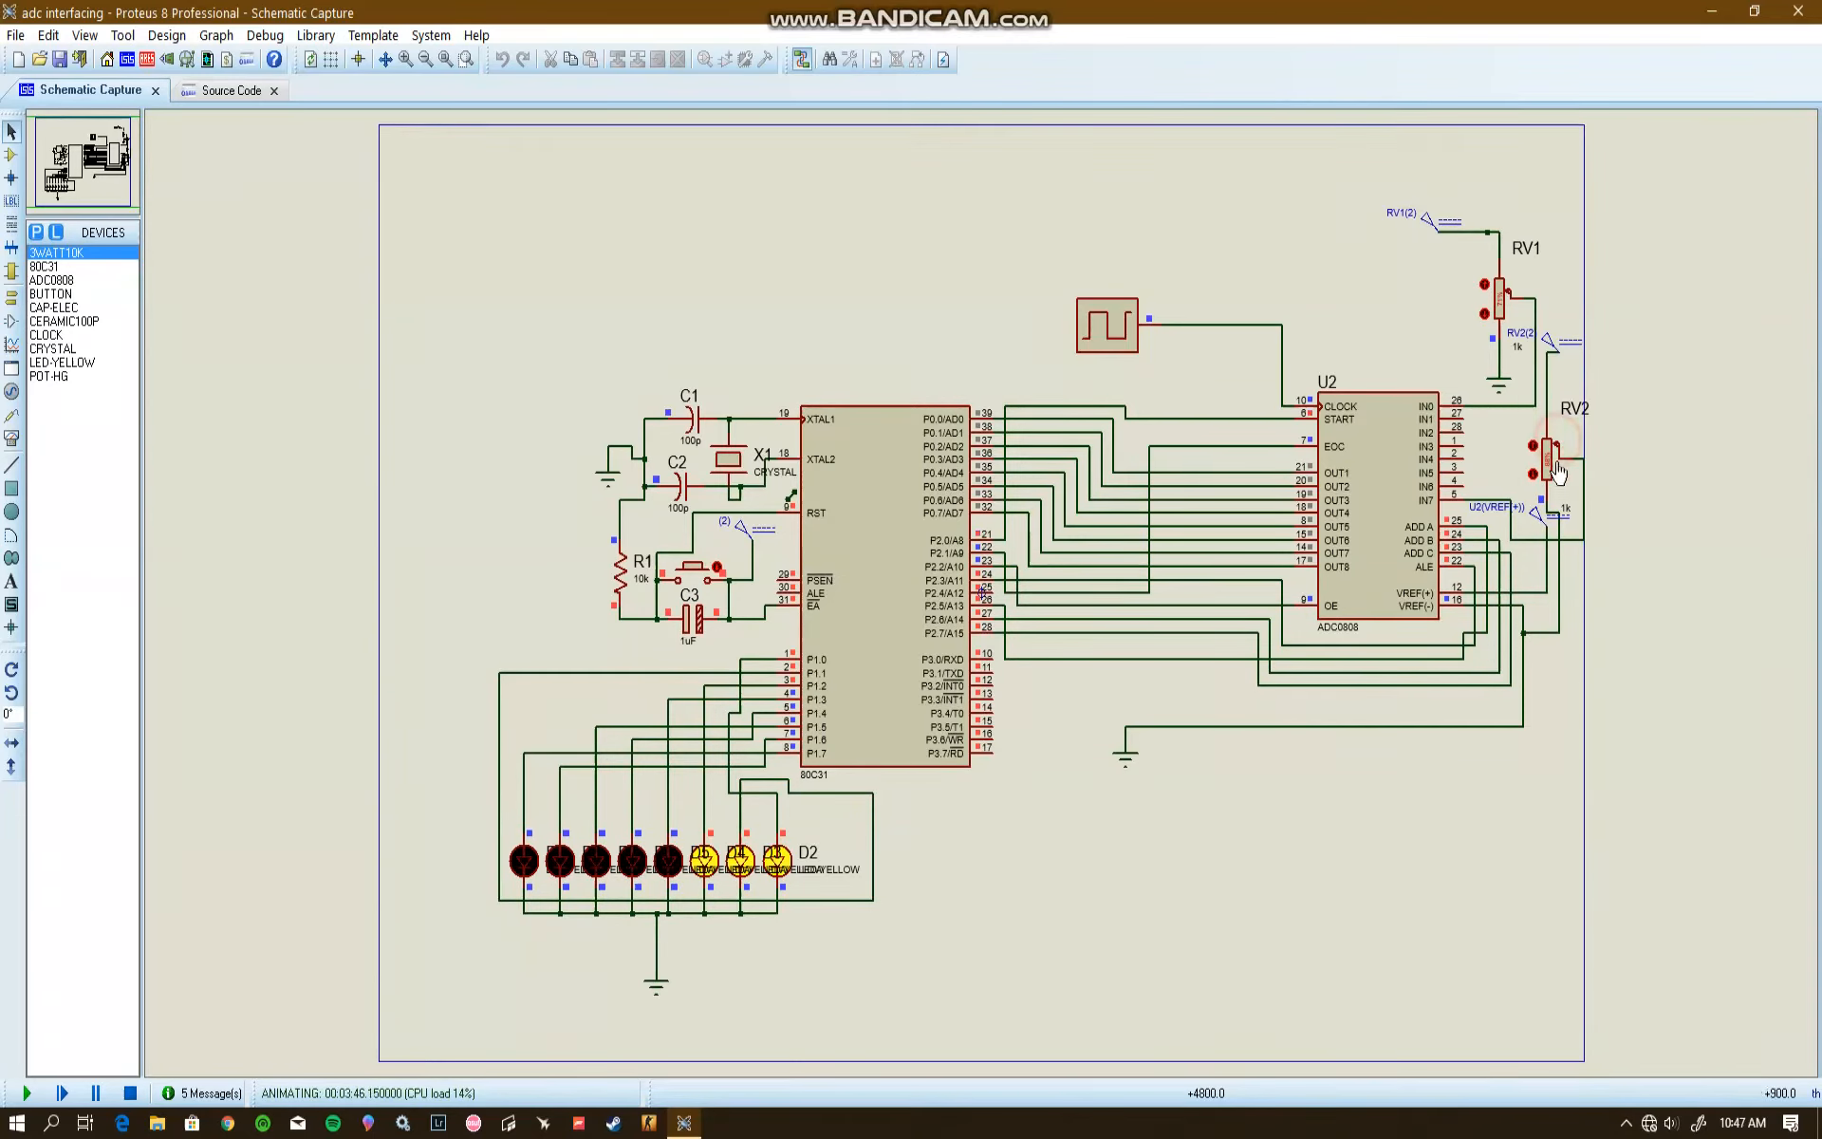
left_click_drag(1554, 445, 1547, 486)
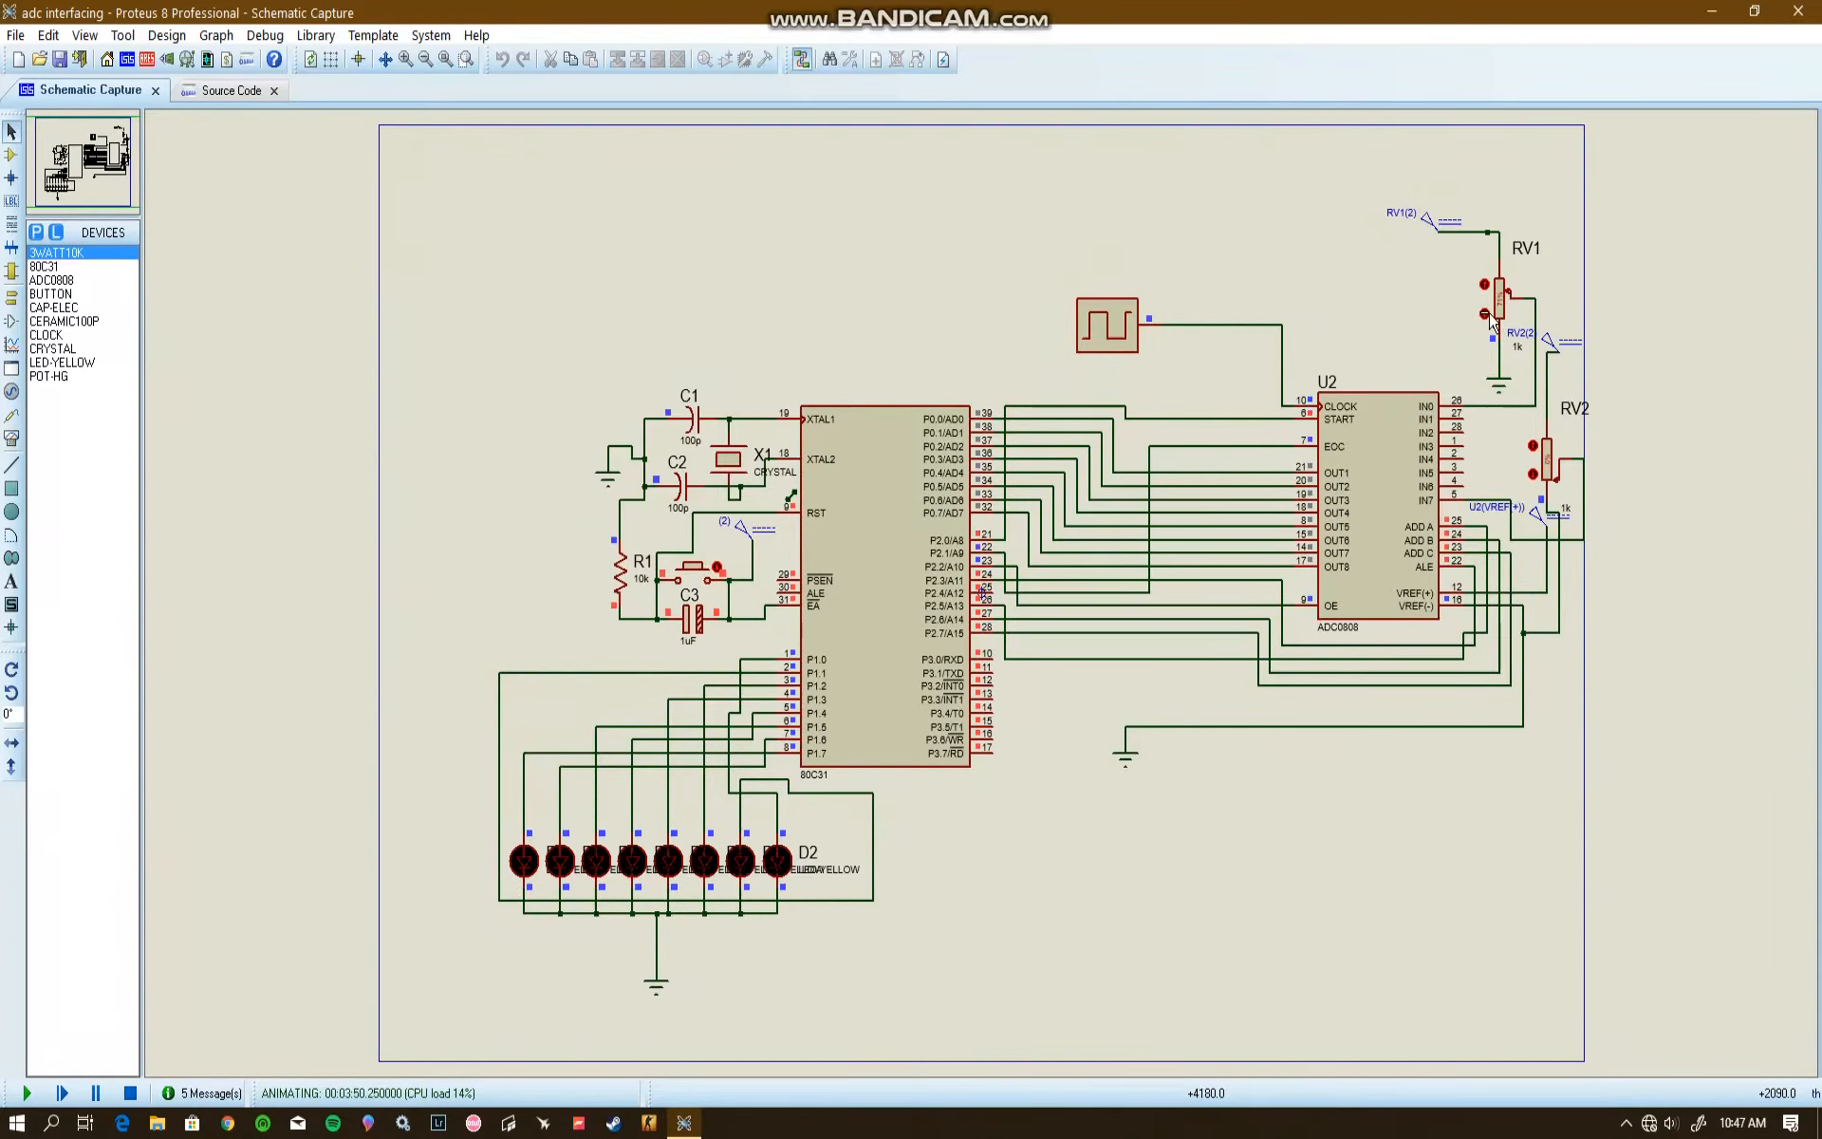
- Raise potentiometer RV1 by three steps to test its effect on the LEDs, then stop the simulation
left_click(1485, 286)
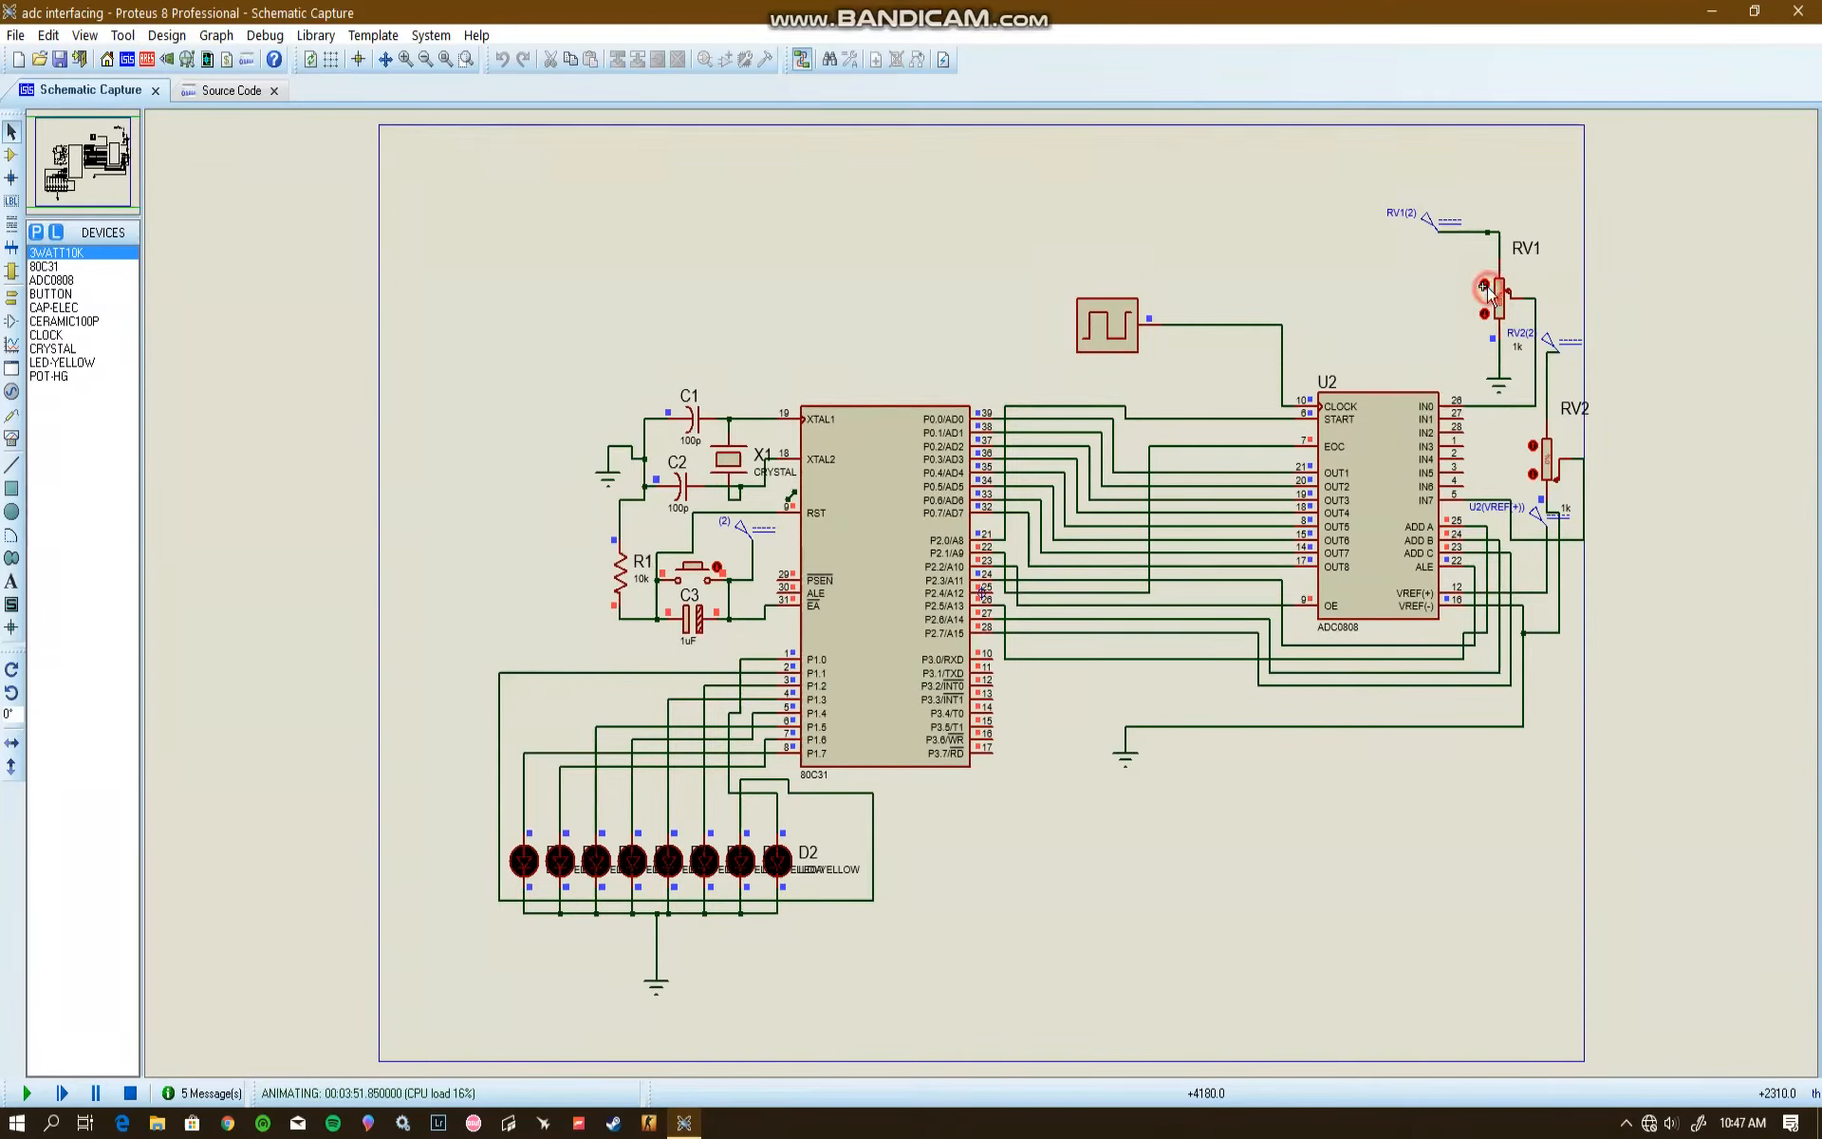
left_click(1486, 285)
left_click(1487, 286)
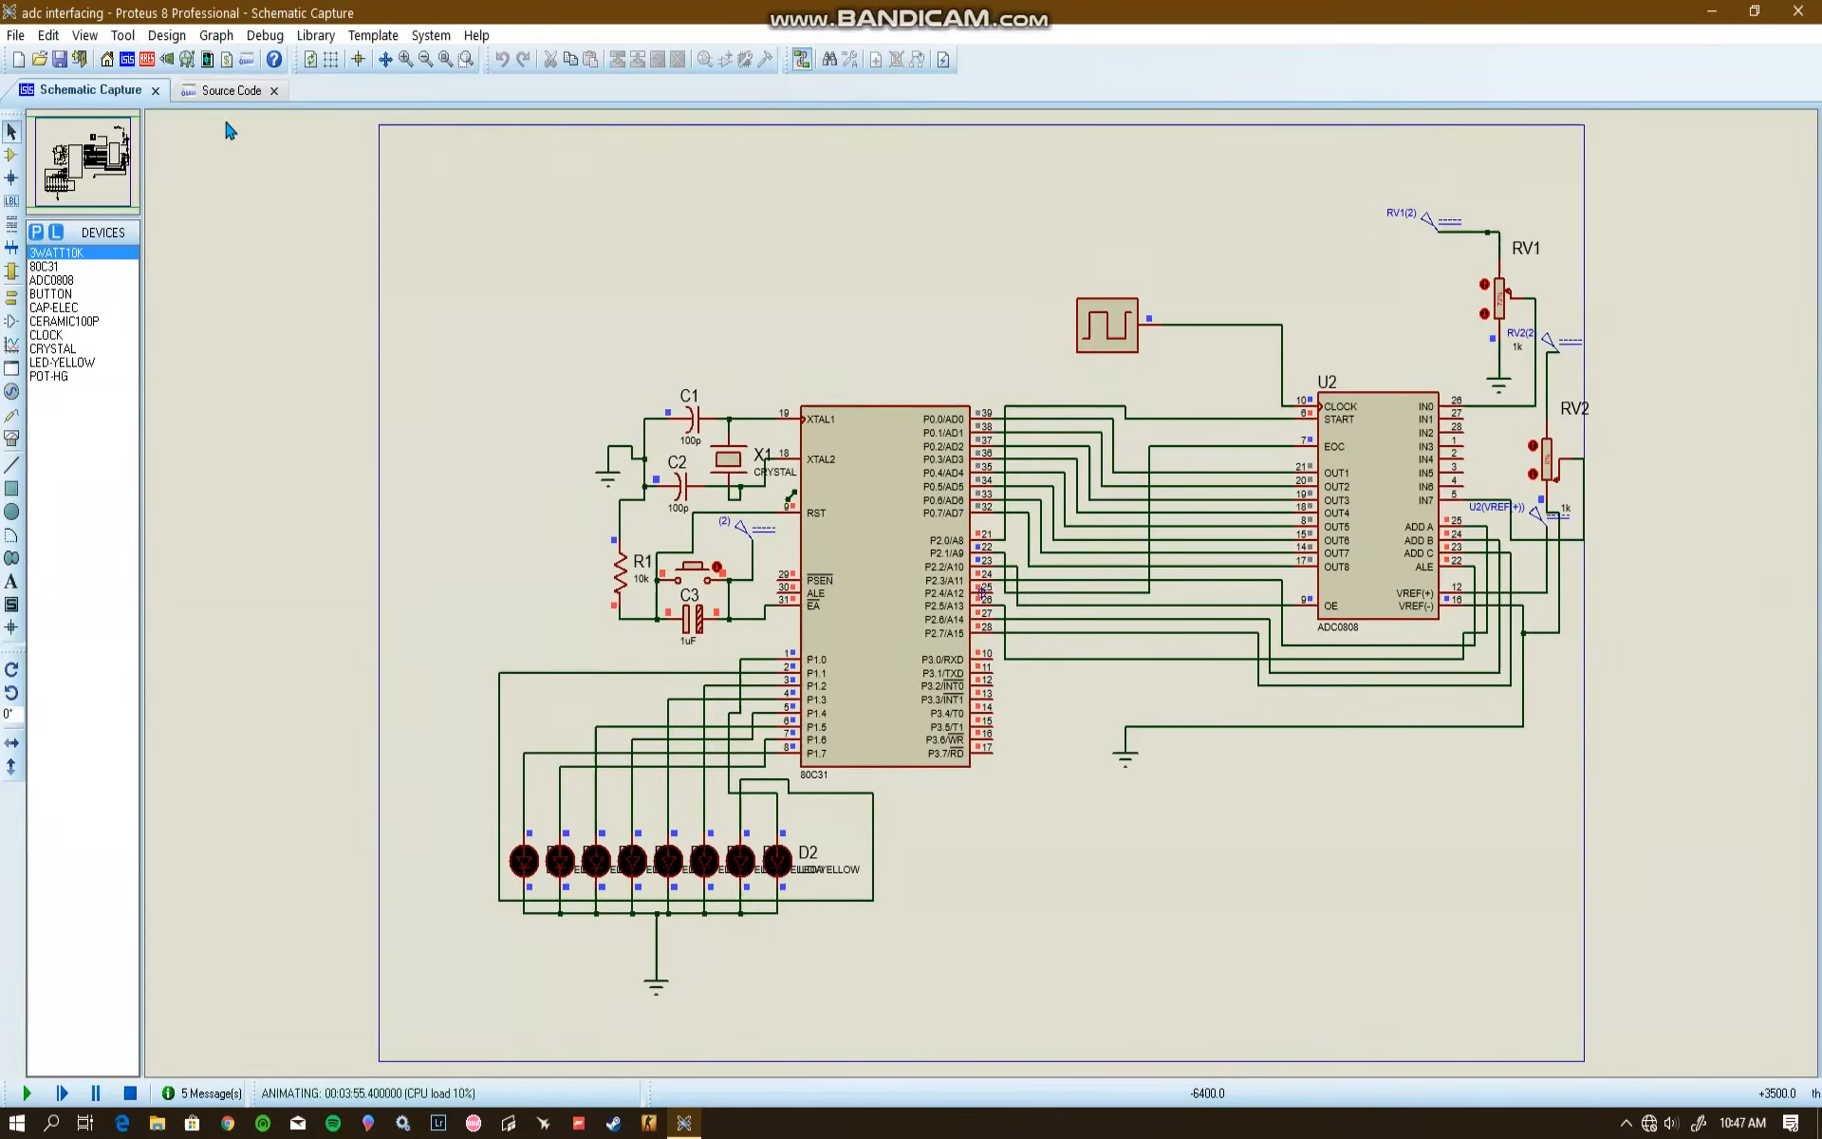
left_click(131, 1093)
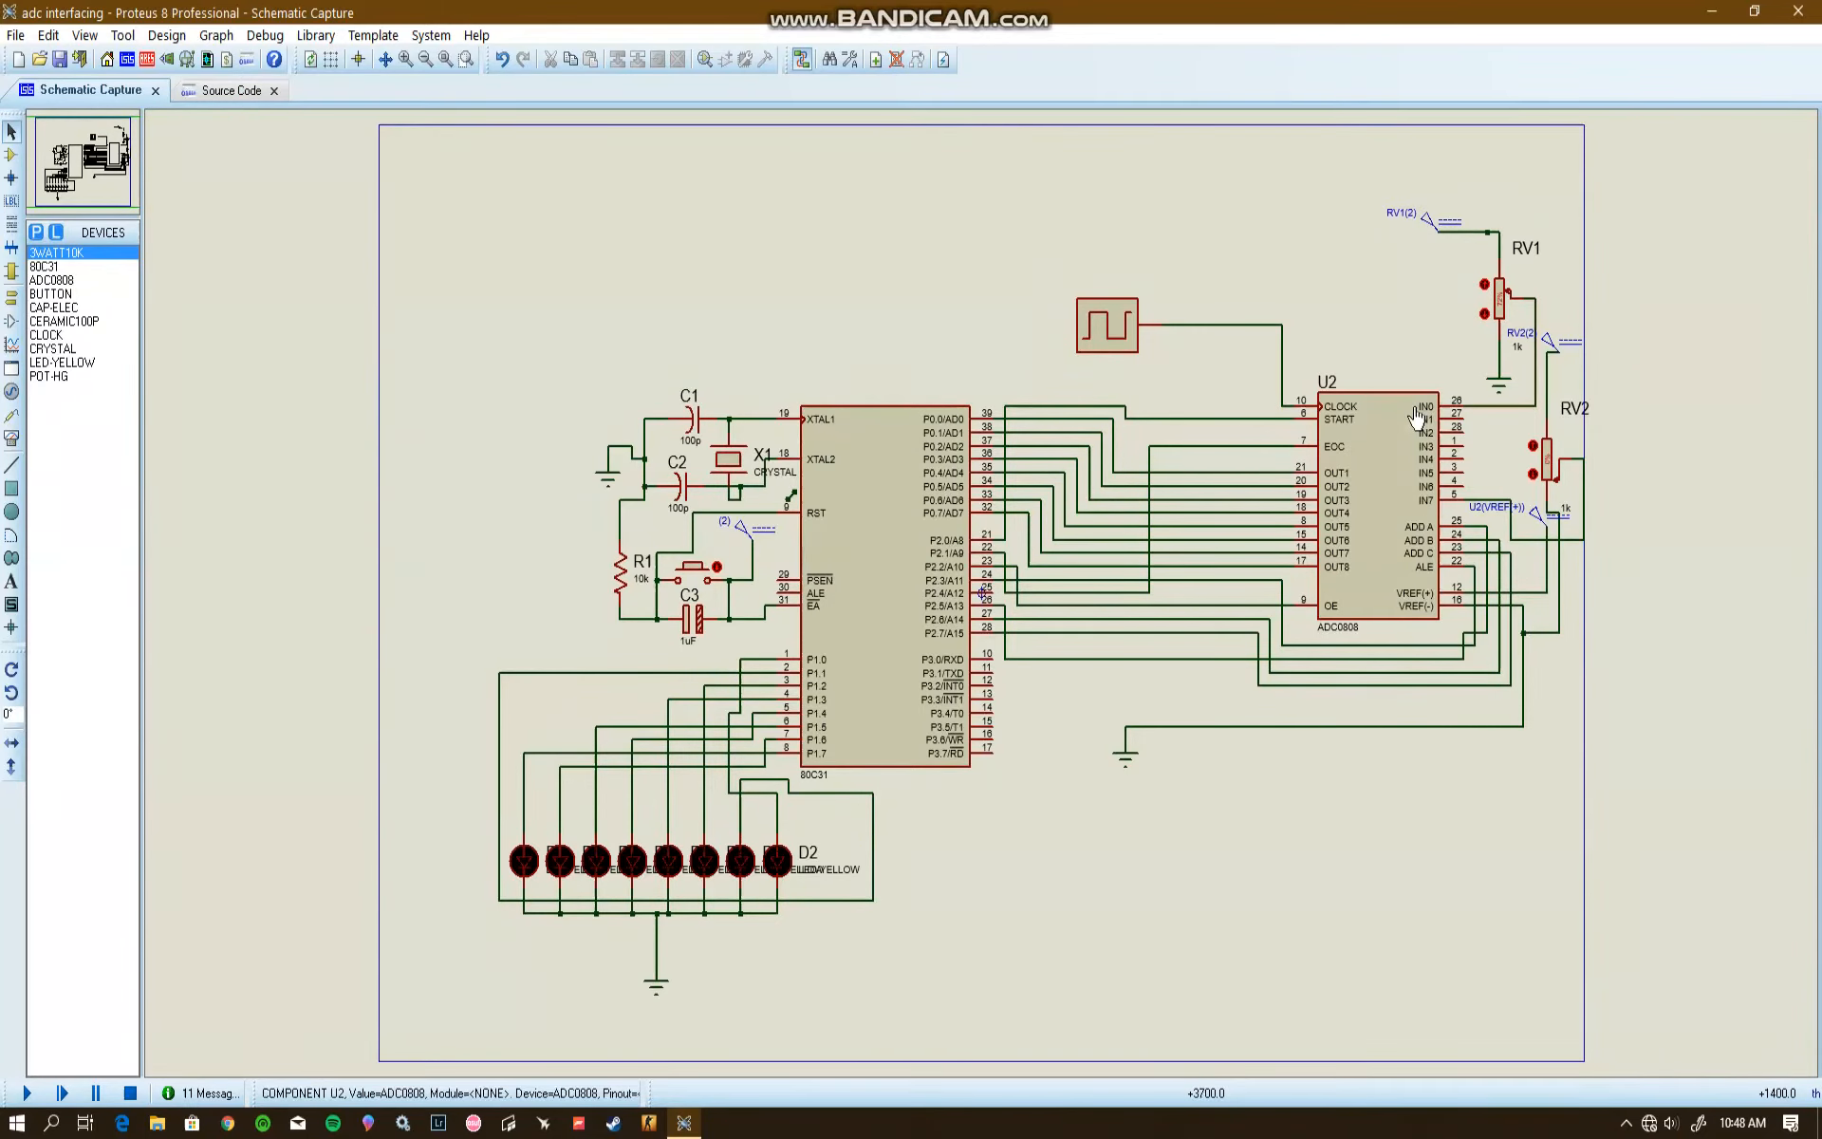
- In main.asm, replace setb with clr for the channel address bits p2.5, p2.6 and p2.7 on lines 40 to 42
left_click(231, 90)
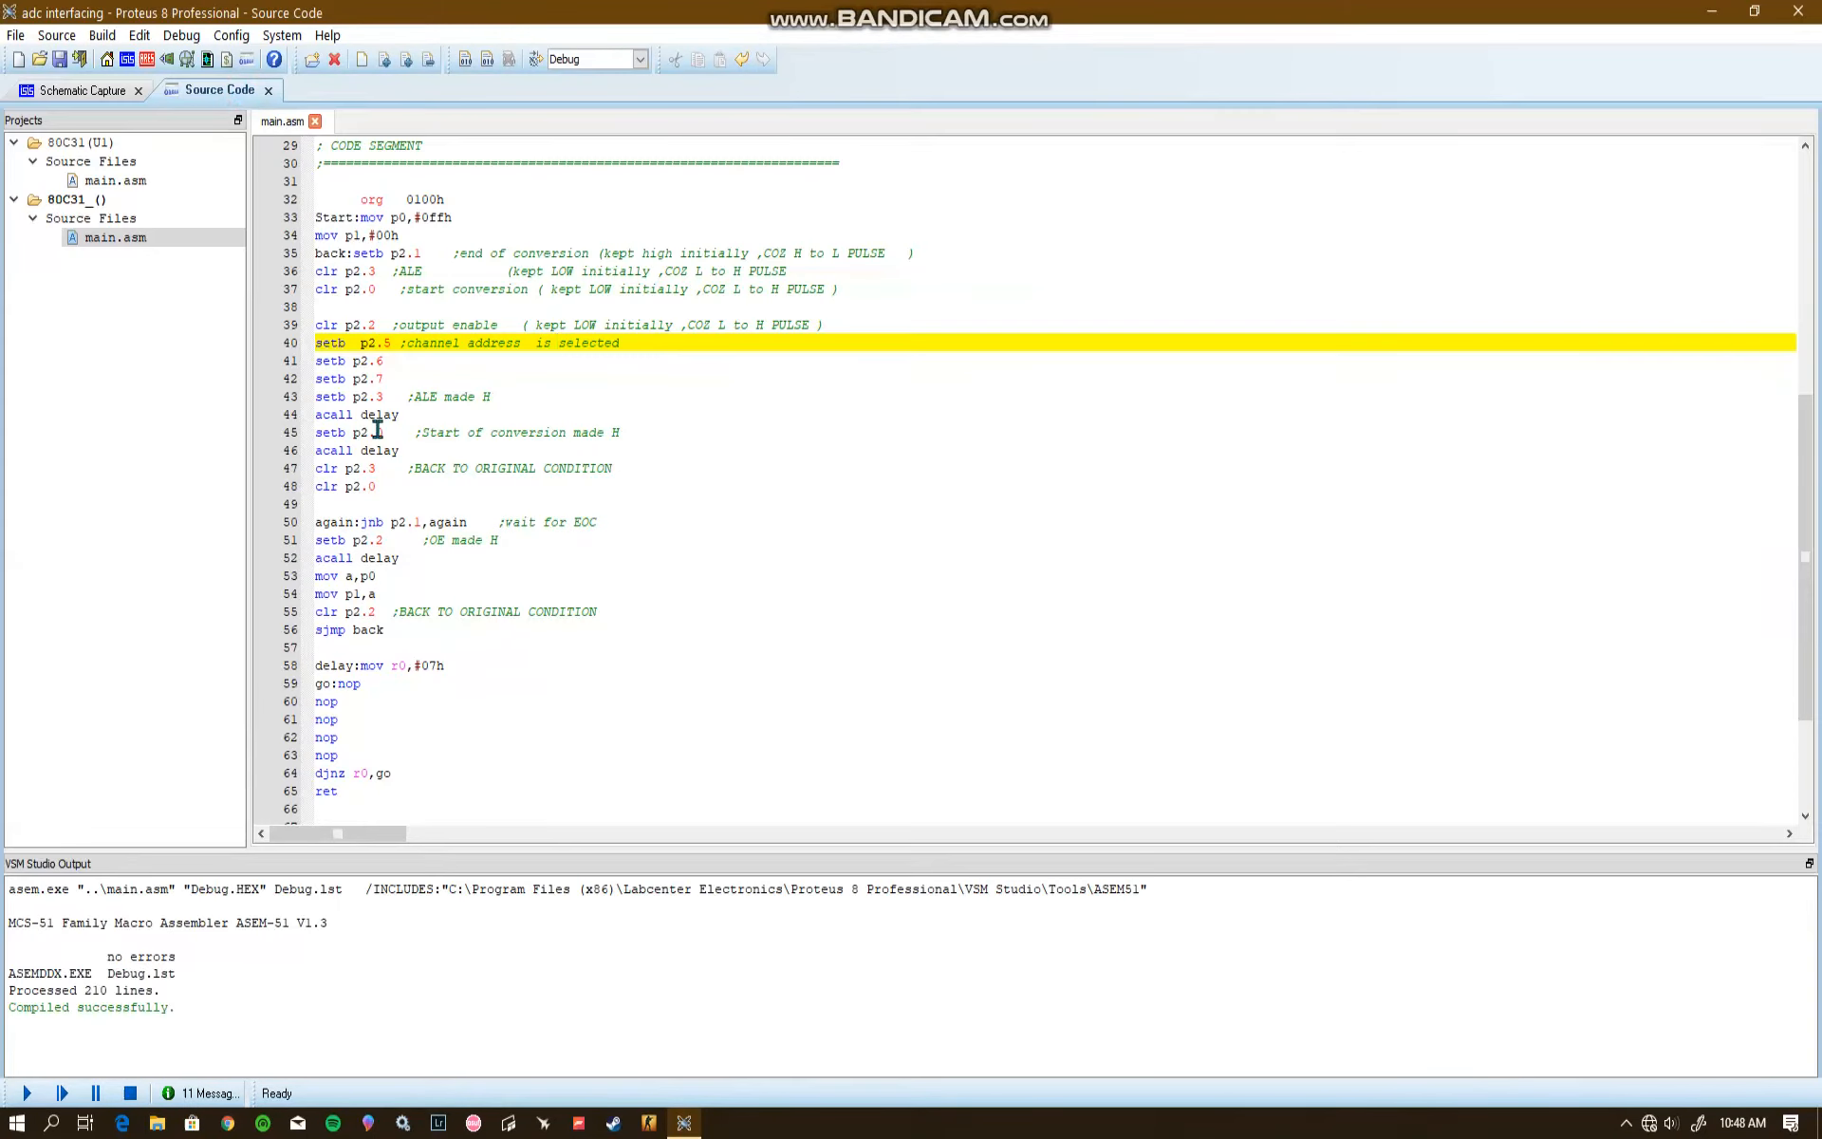
left_click(347, 343)
key("BackSpace")
key("BackSpace")
key("BackSpace")
key("BackSpace")
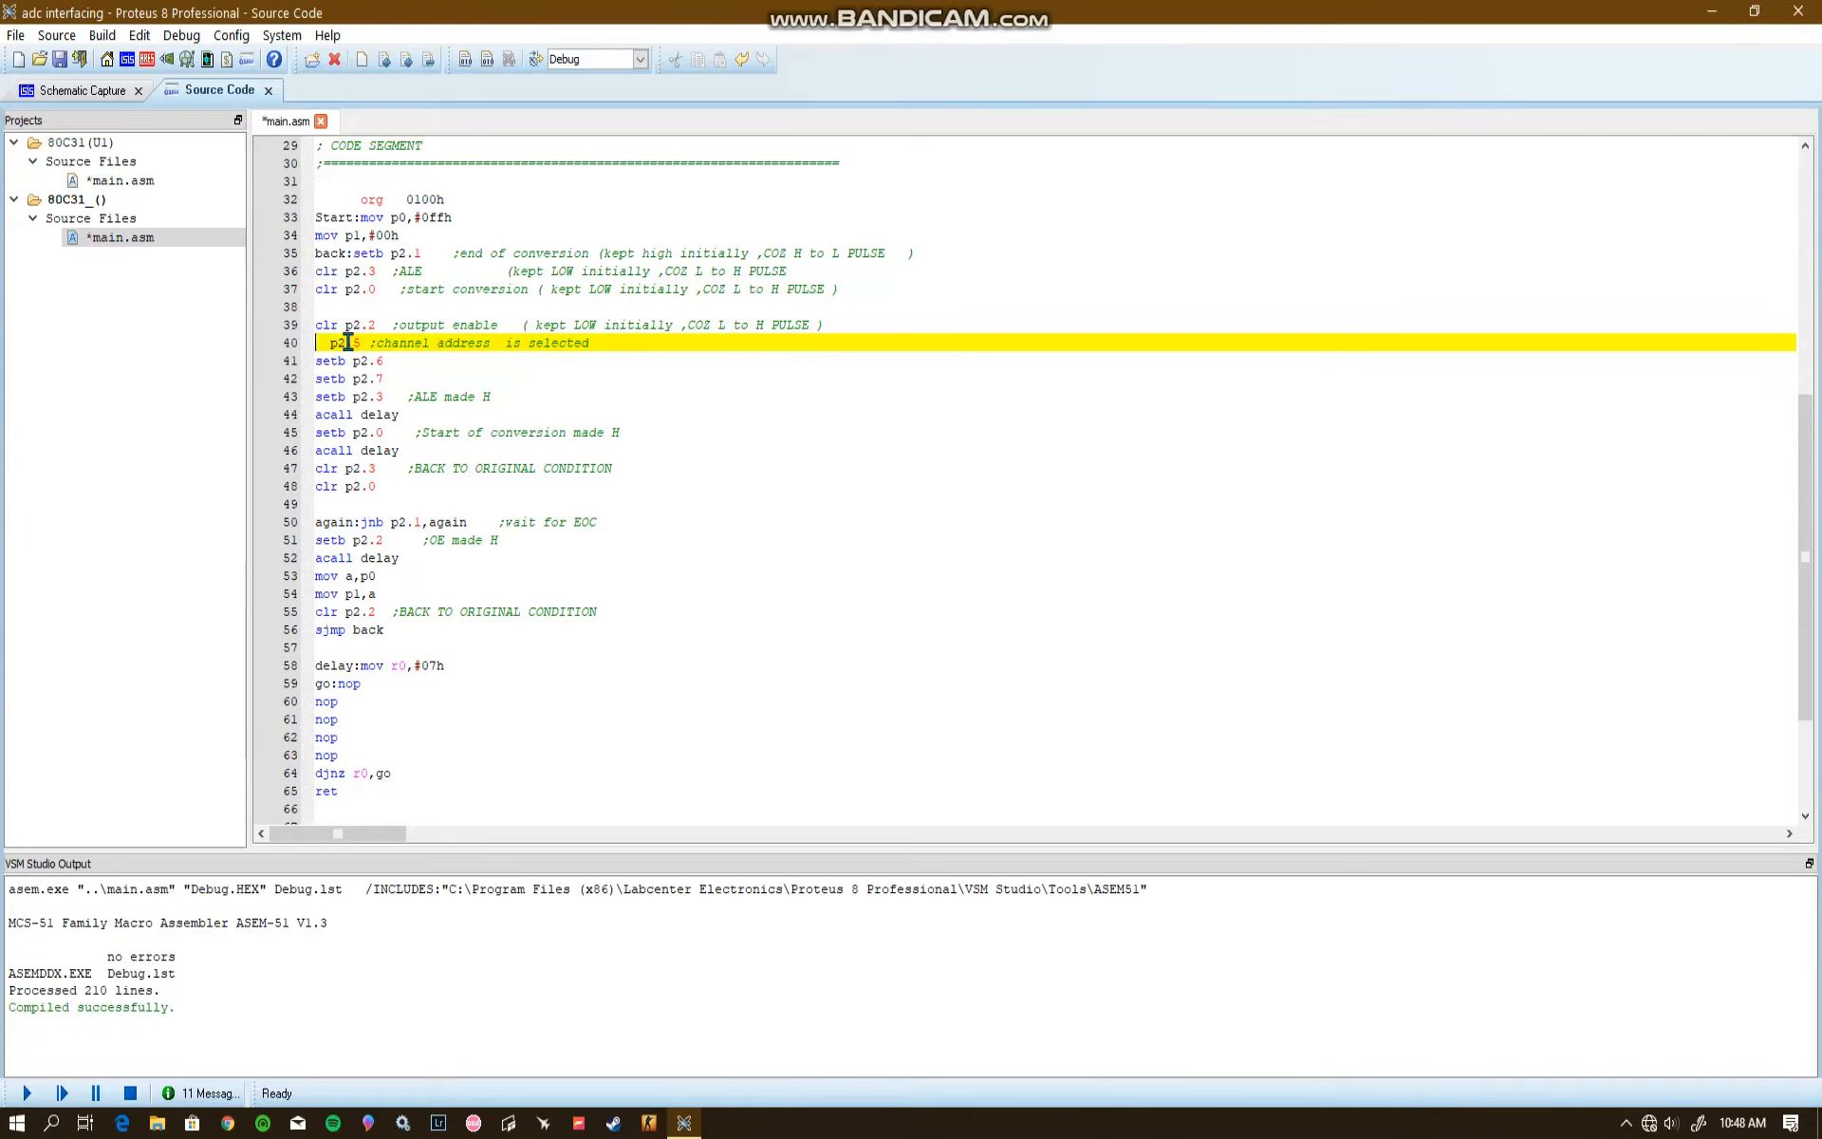
type("clr")
left_click(350, 362)
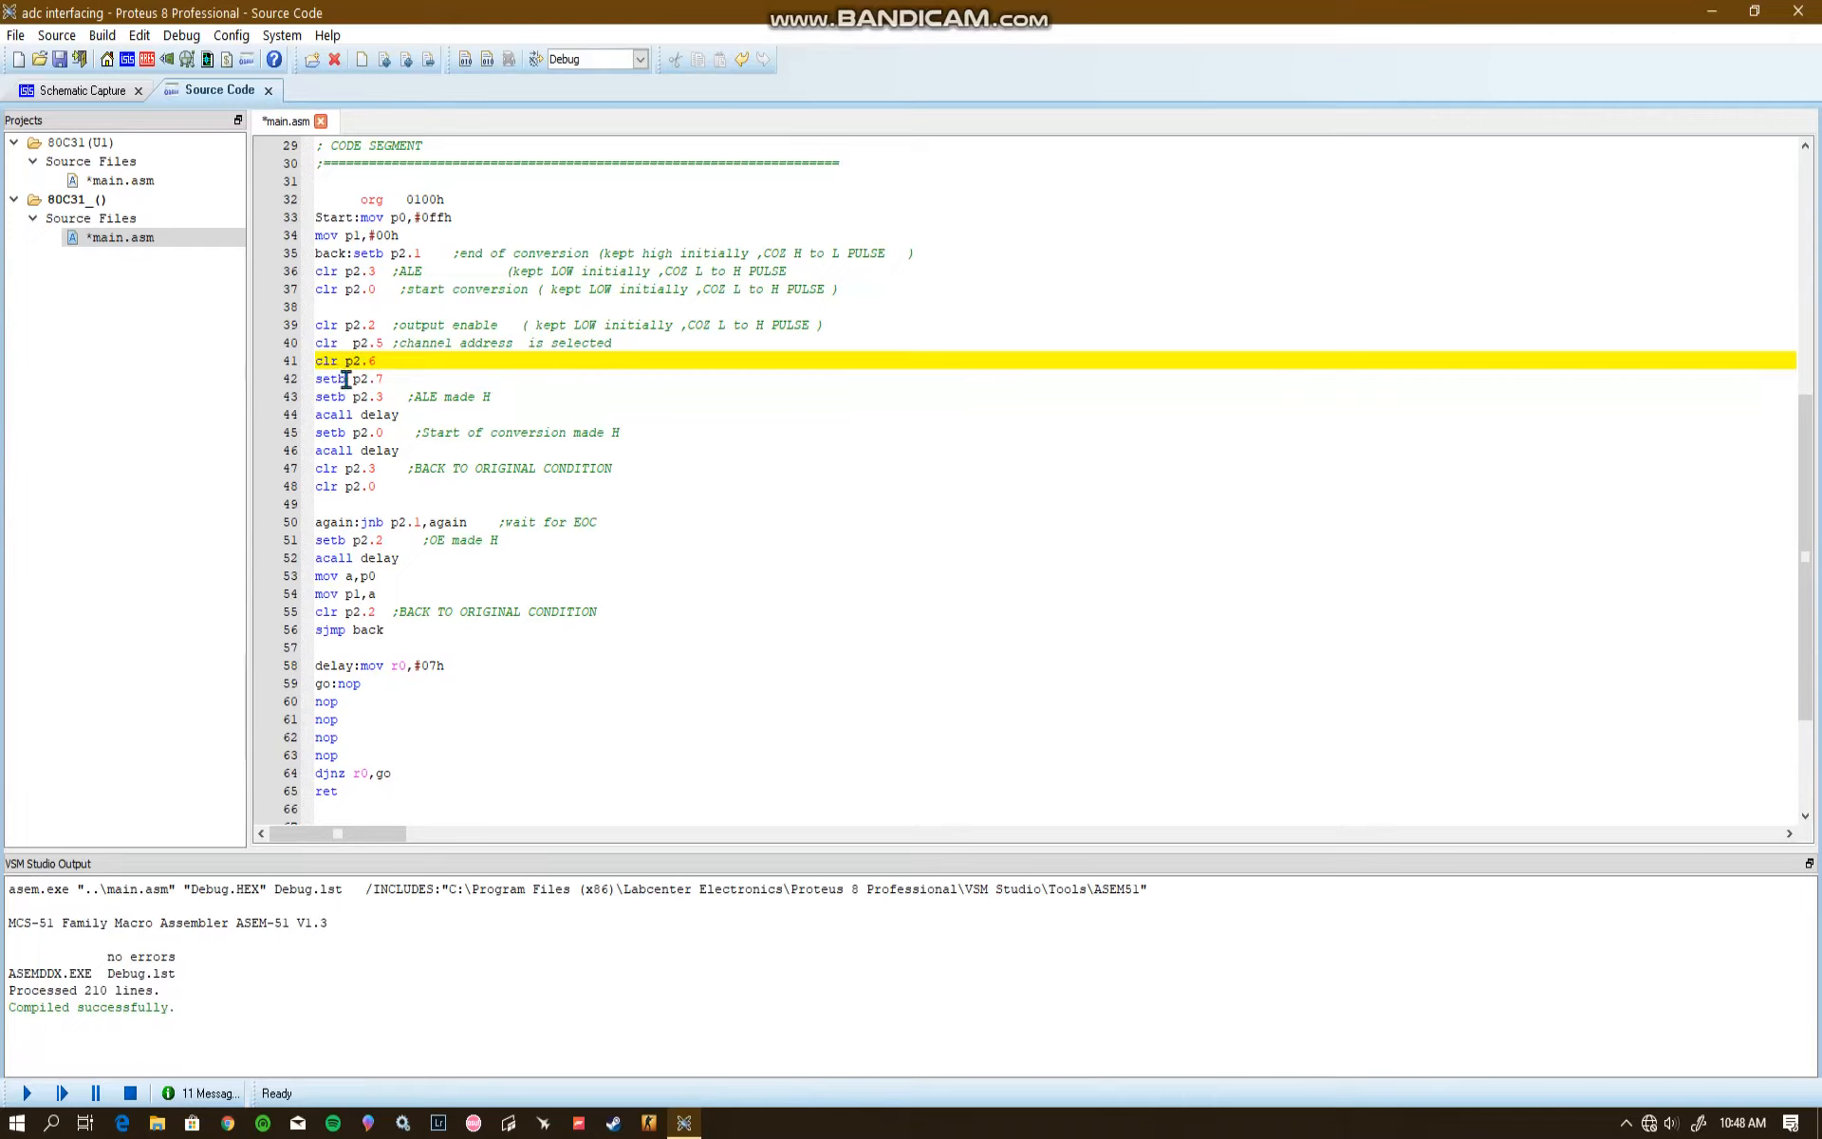
left_click(346, 380)
key("BackSpace")
key("BackSpace")
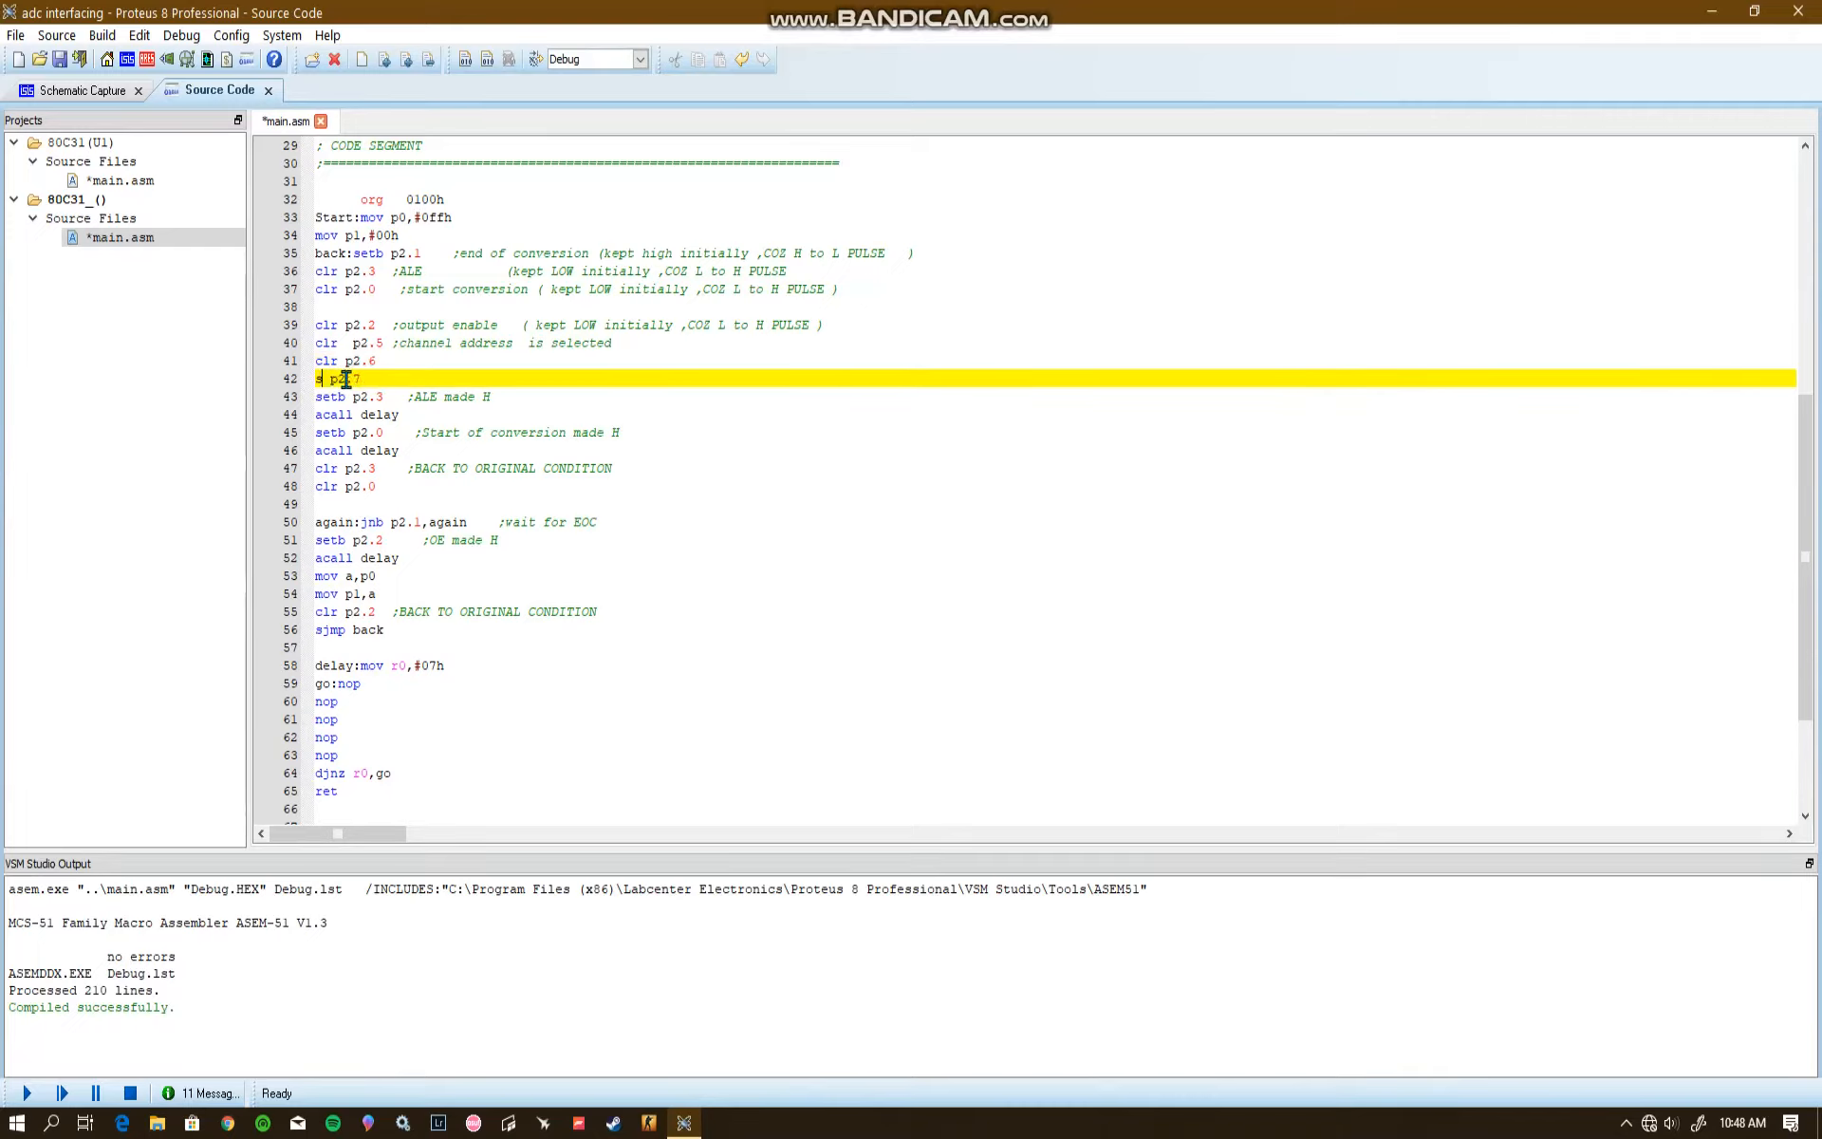
type("c")
- Save the edited source code and rebuild the project
left_click(59, 60)
left_click(102, 35)
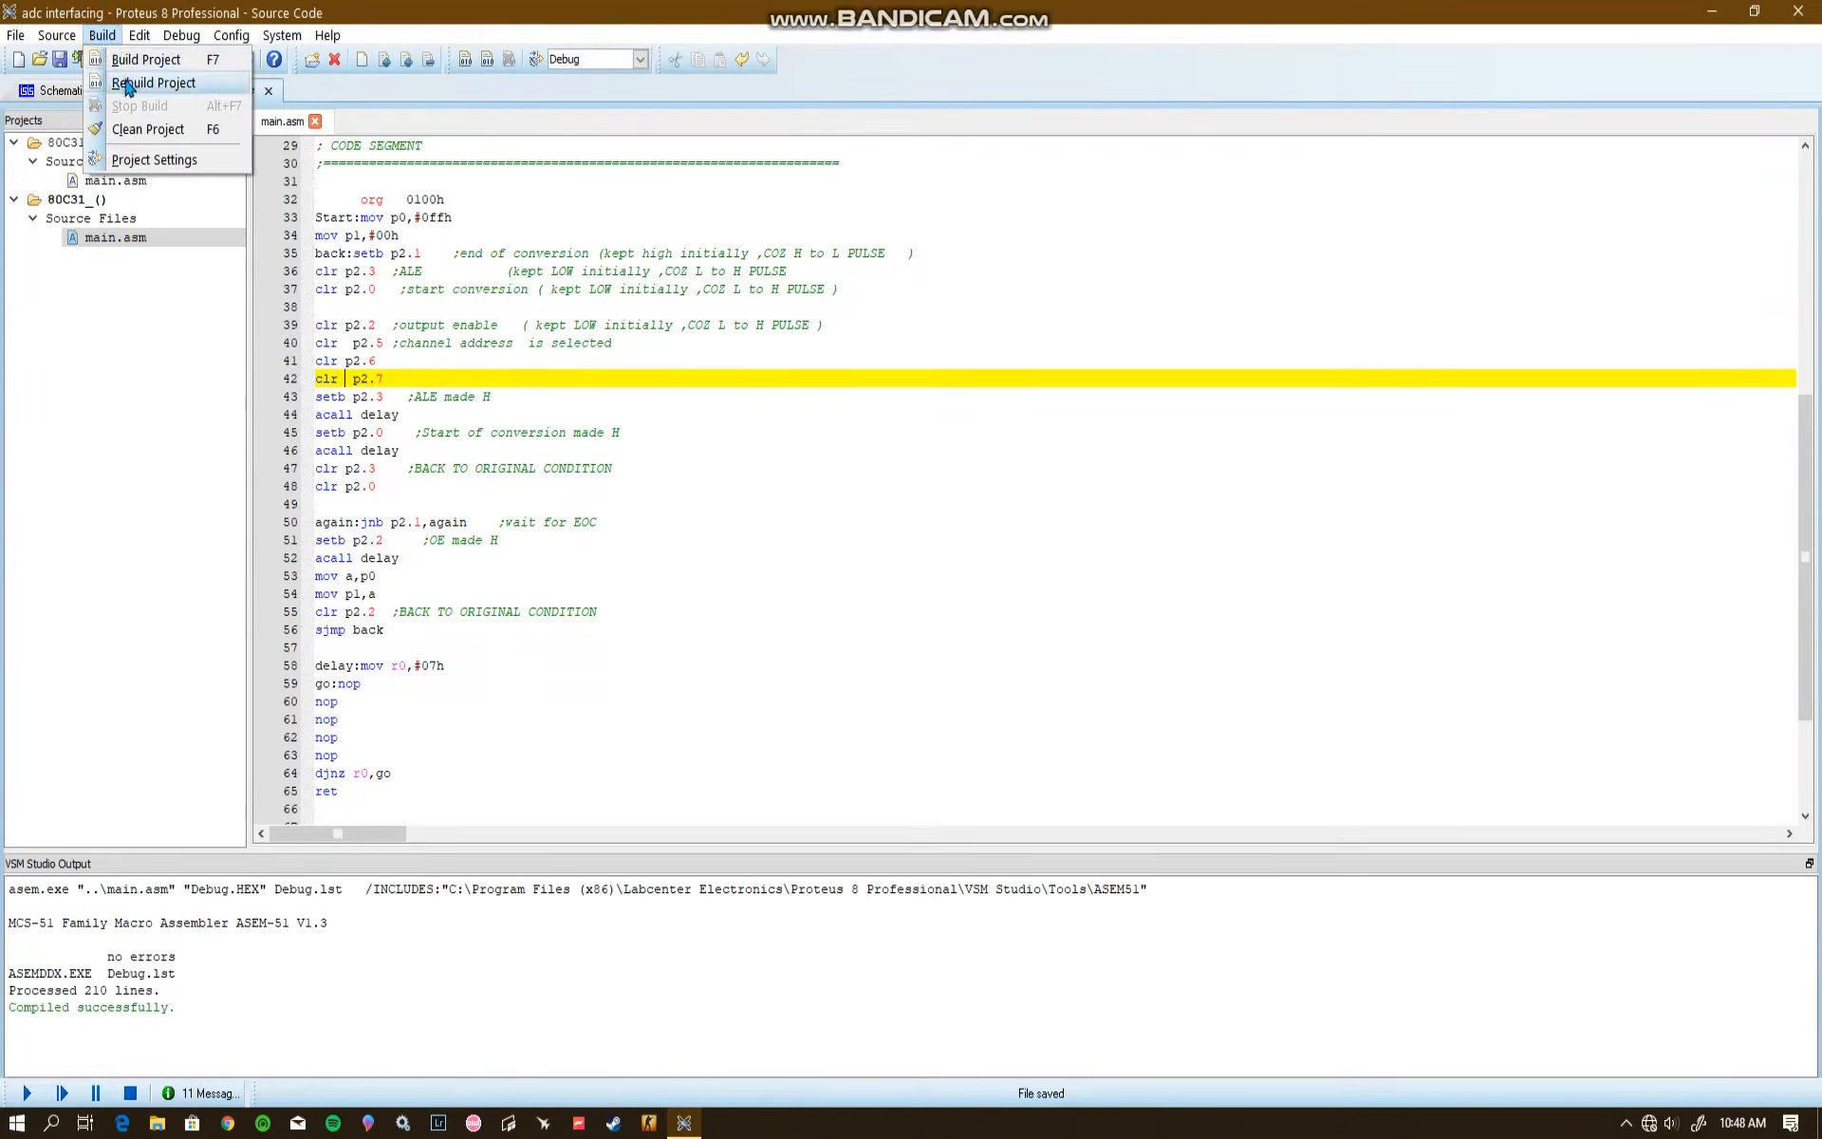
left_click(126, 85)
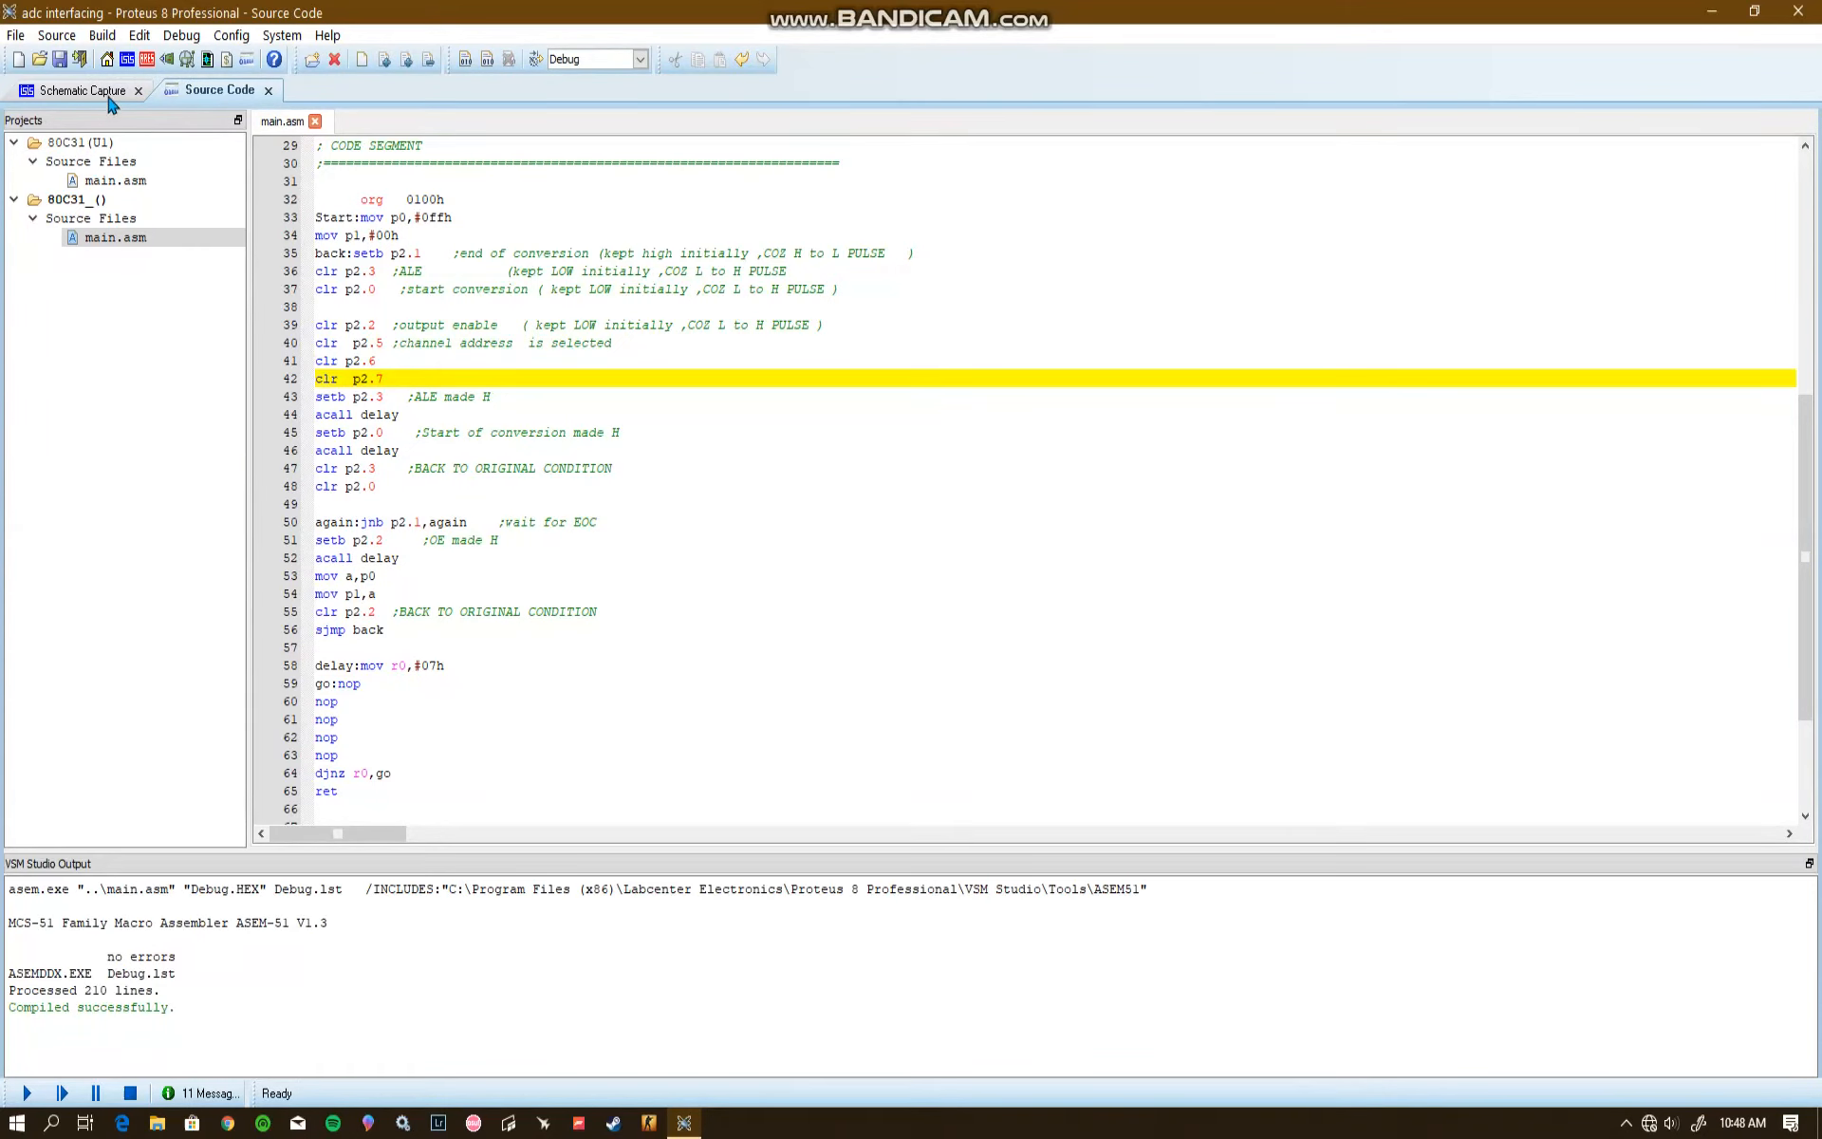
- Run the simulation on the schematic with the rebuilt code and adjust potentiometer RV1 up to its maximum
left_click(83, 90)
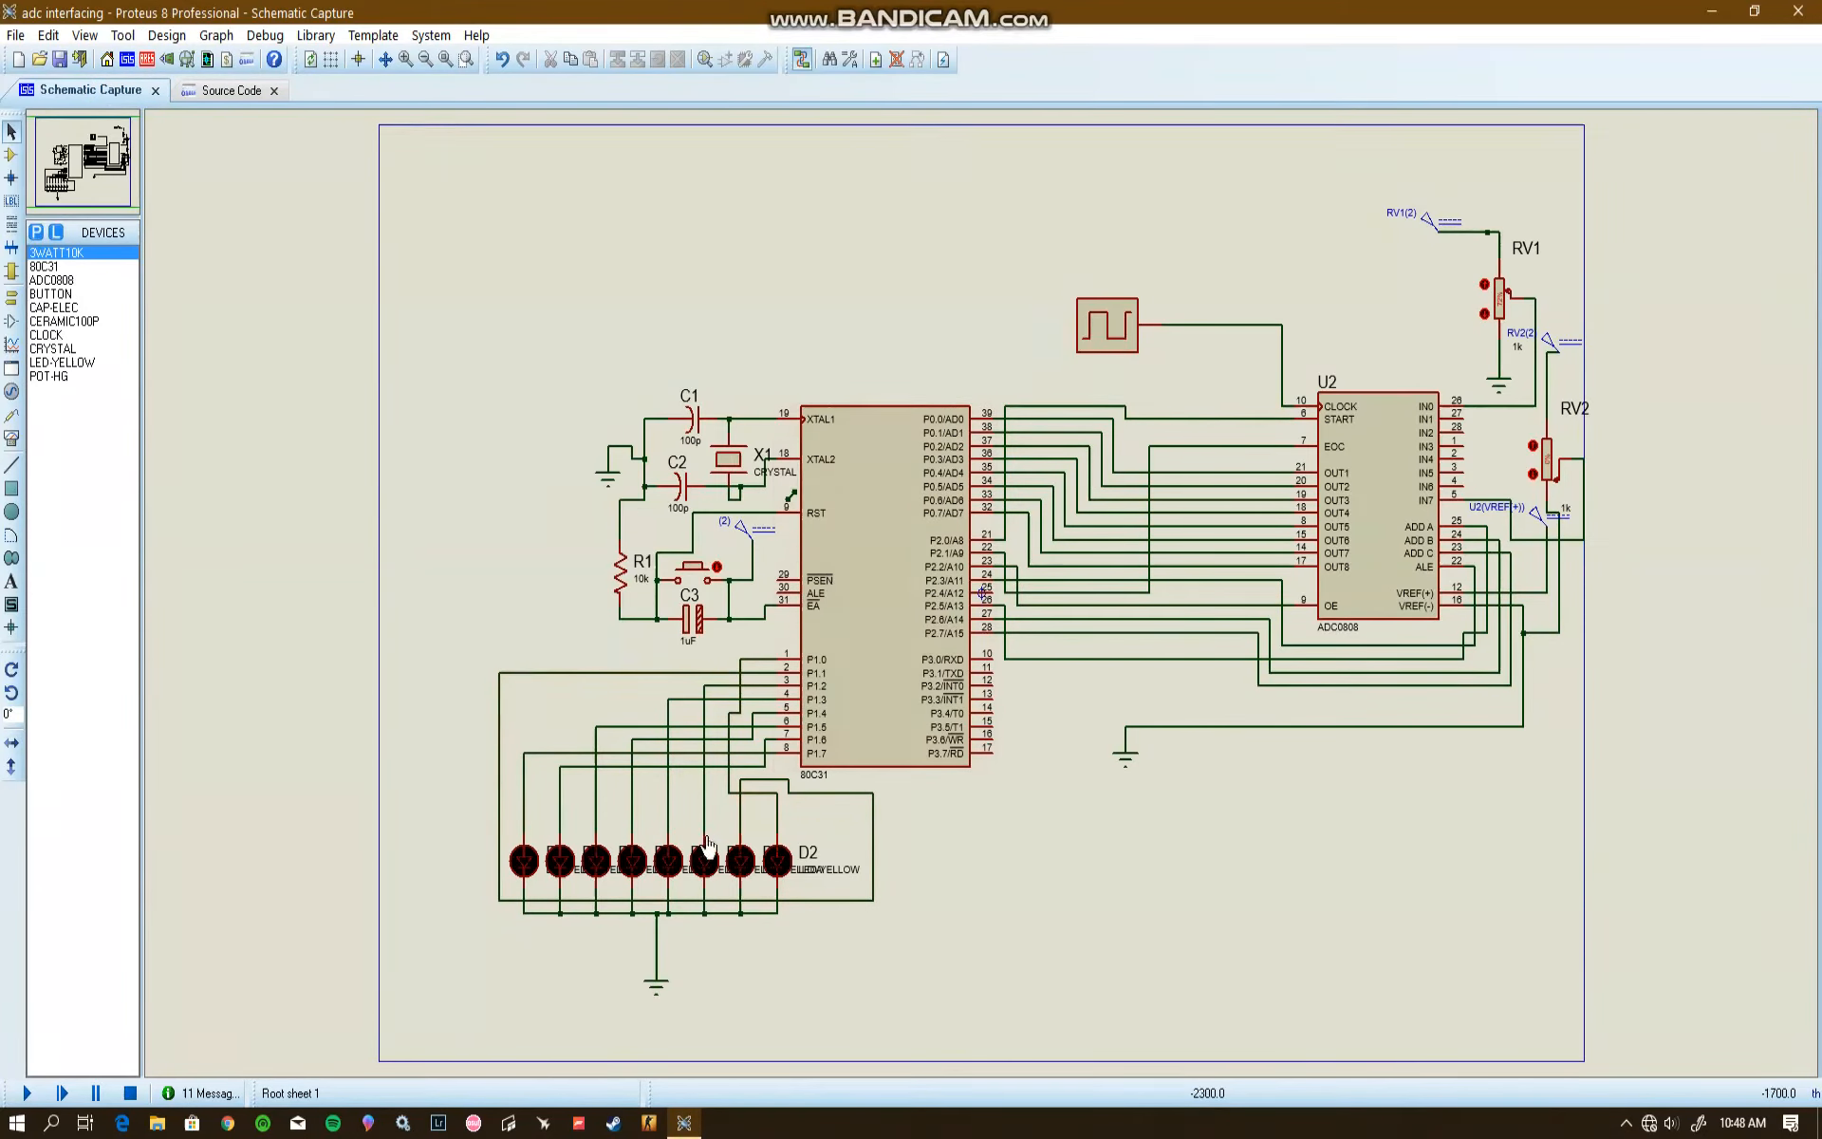
left_click(27, 1092)
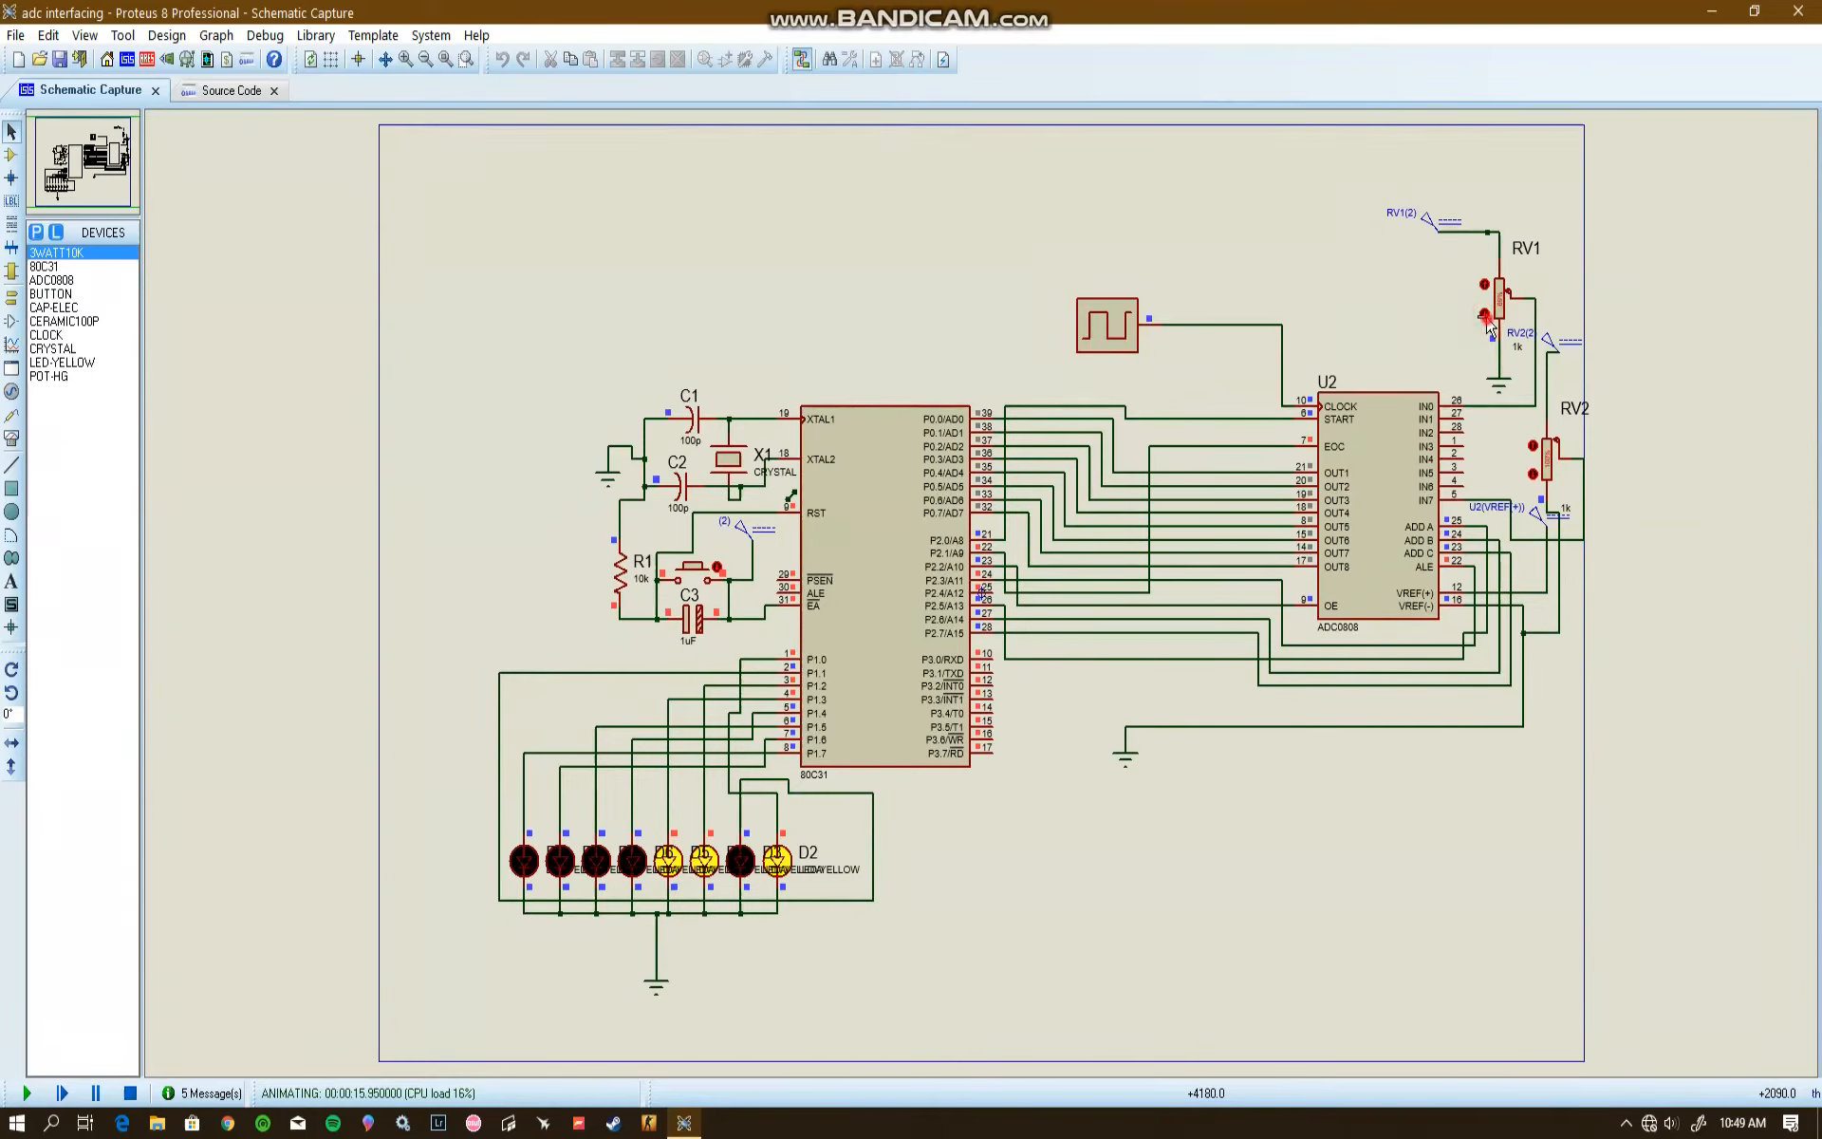
left_click(1485, 317)
left_click(1485, 285)
left_click_drag(1502, 303, 1505, 286)
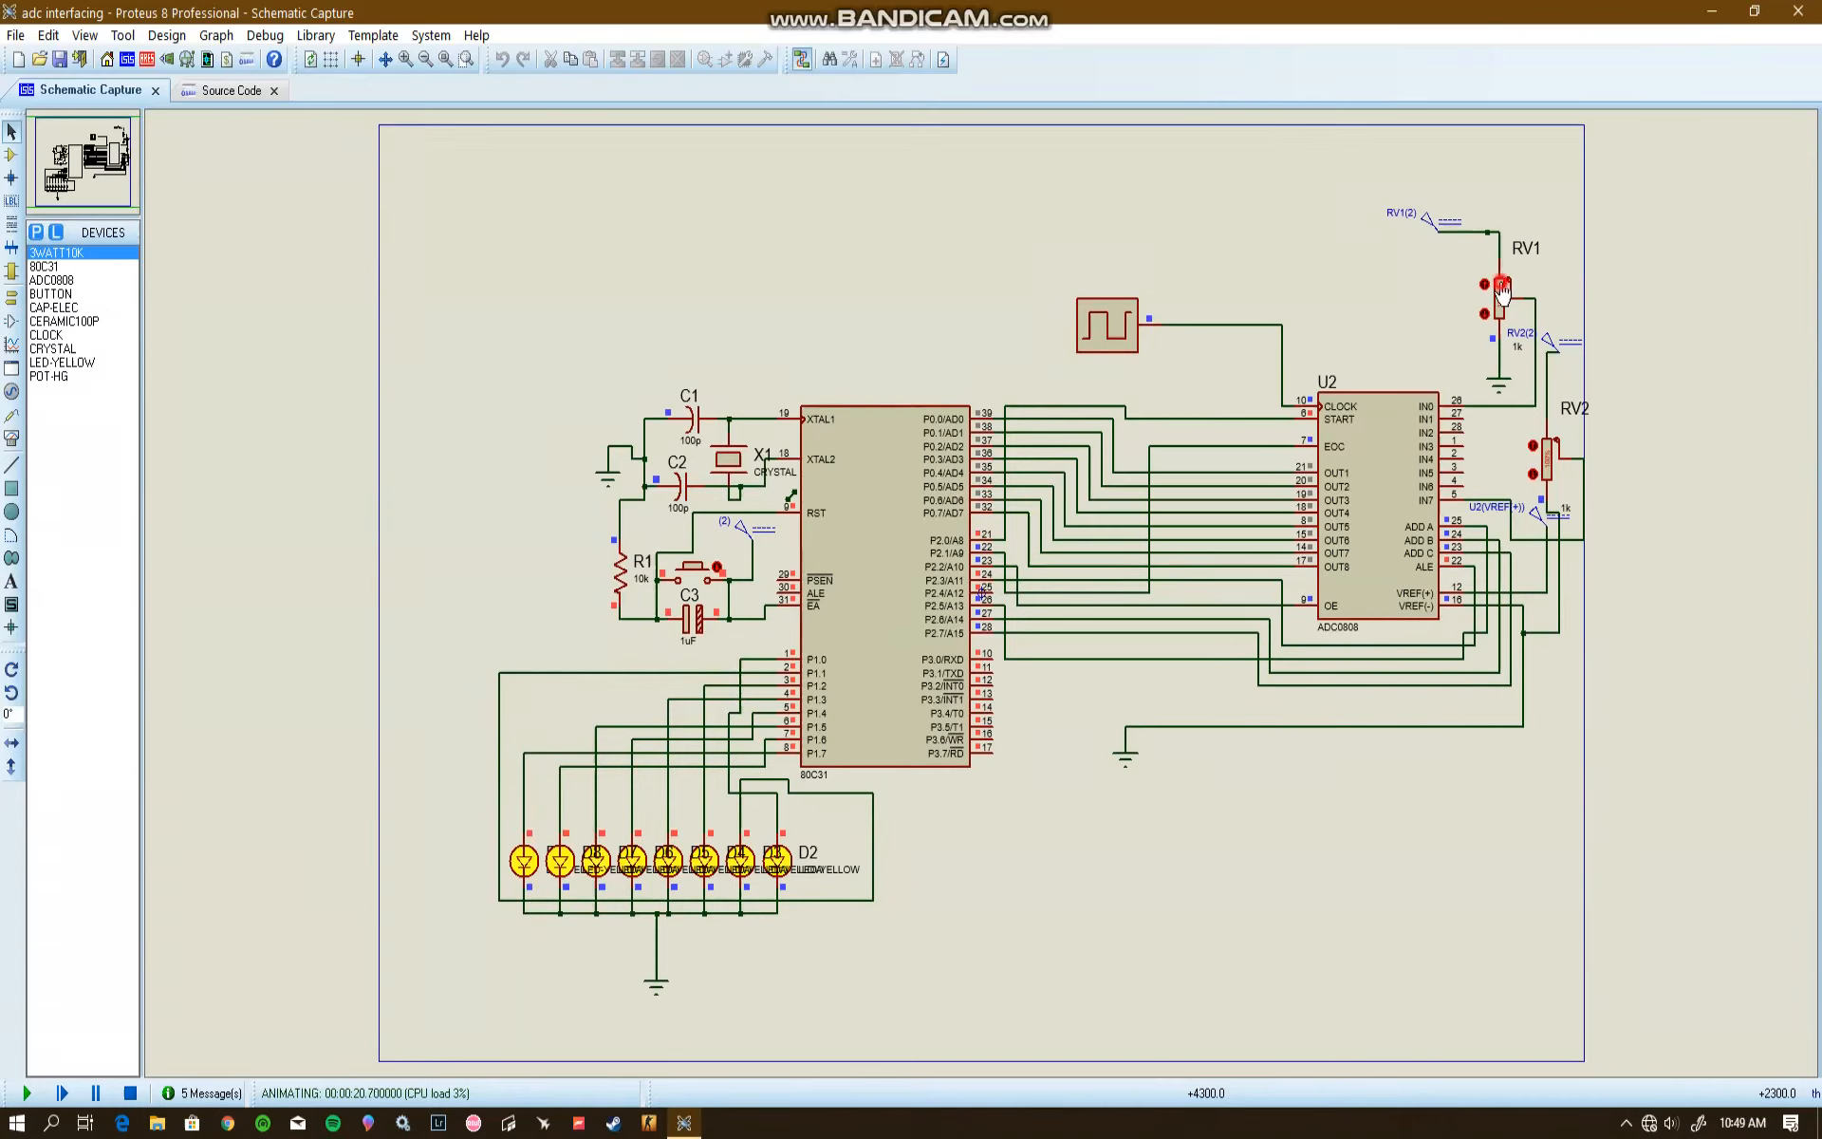
- Lower potentiometer RV1 to its minimum, then pause and stop the simulation
left_click_drag(1503, 290, 1500, 341)
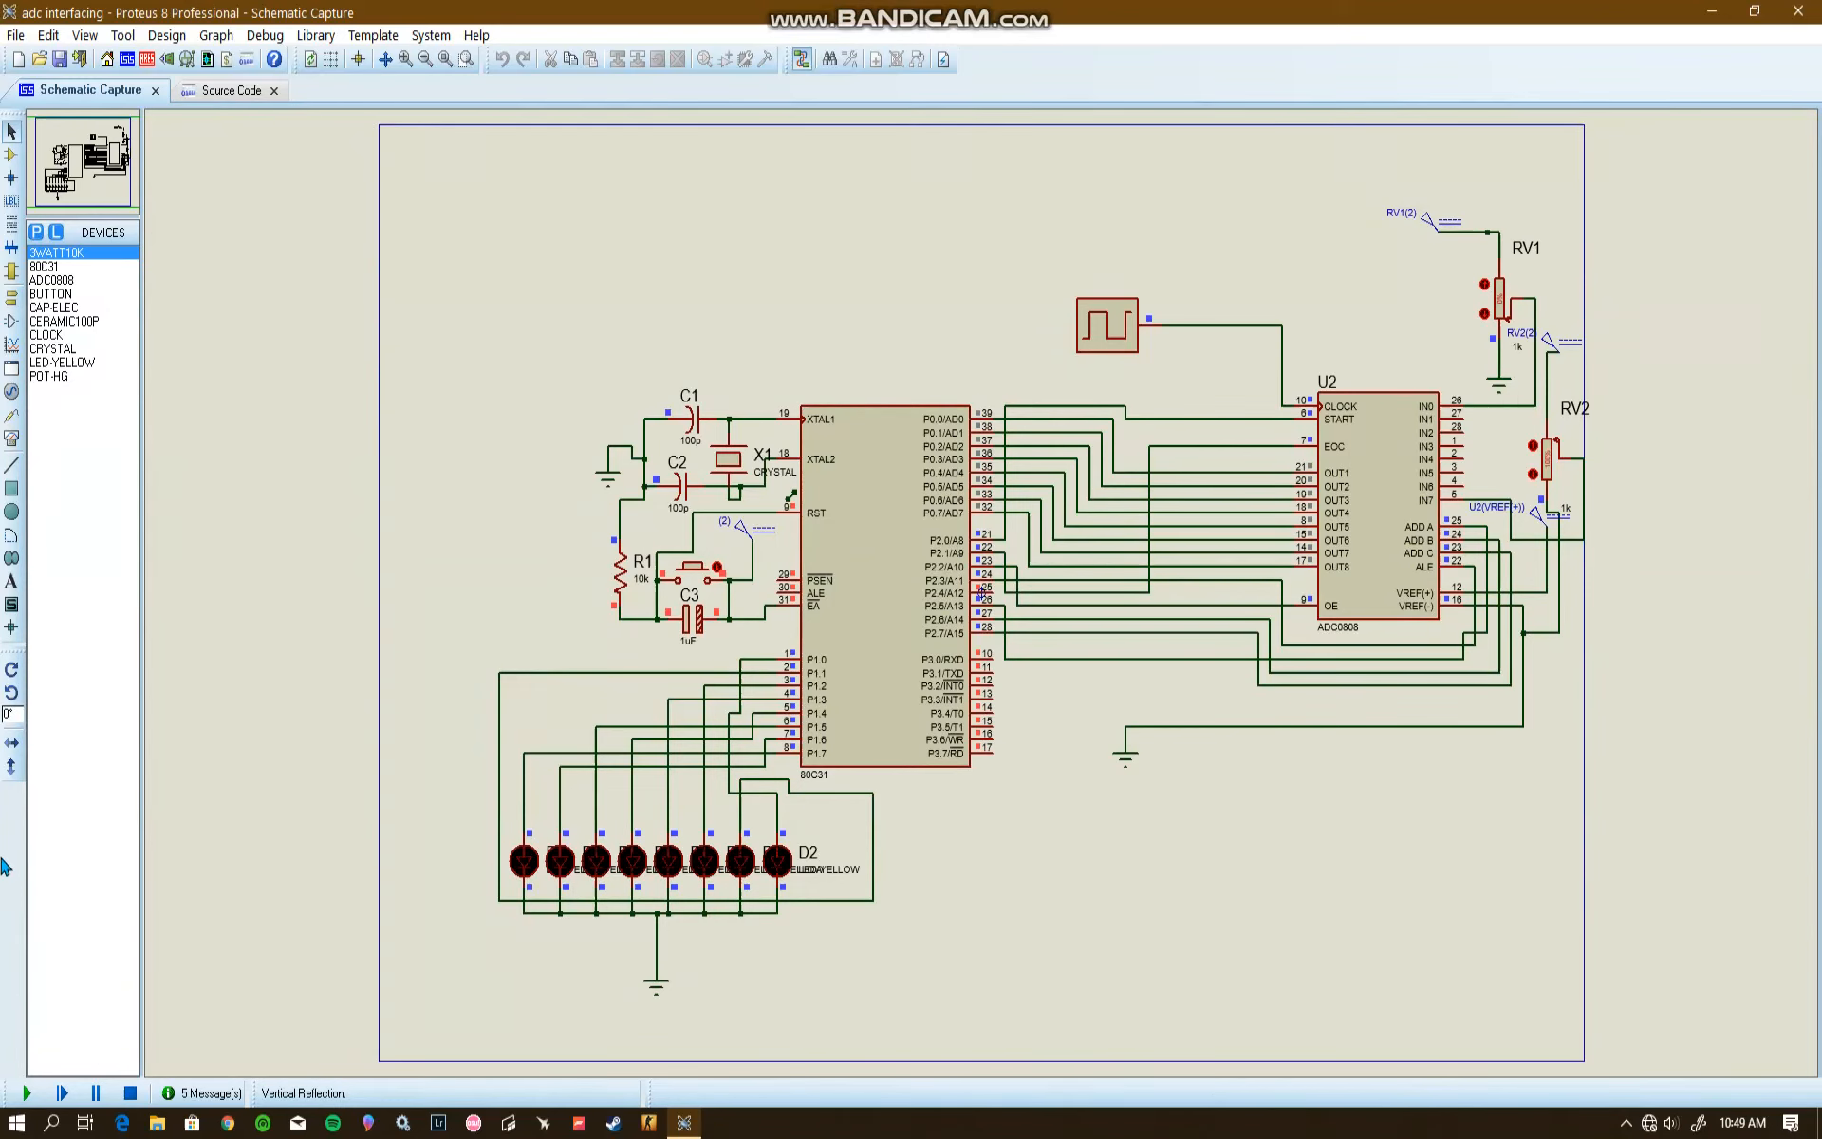
left_click(95, 1094)
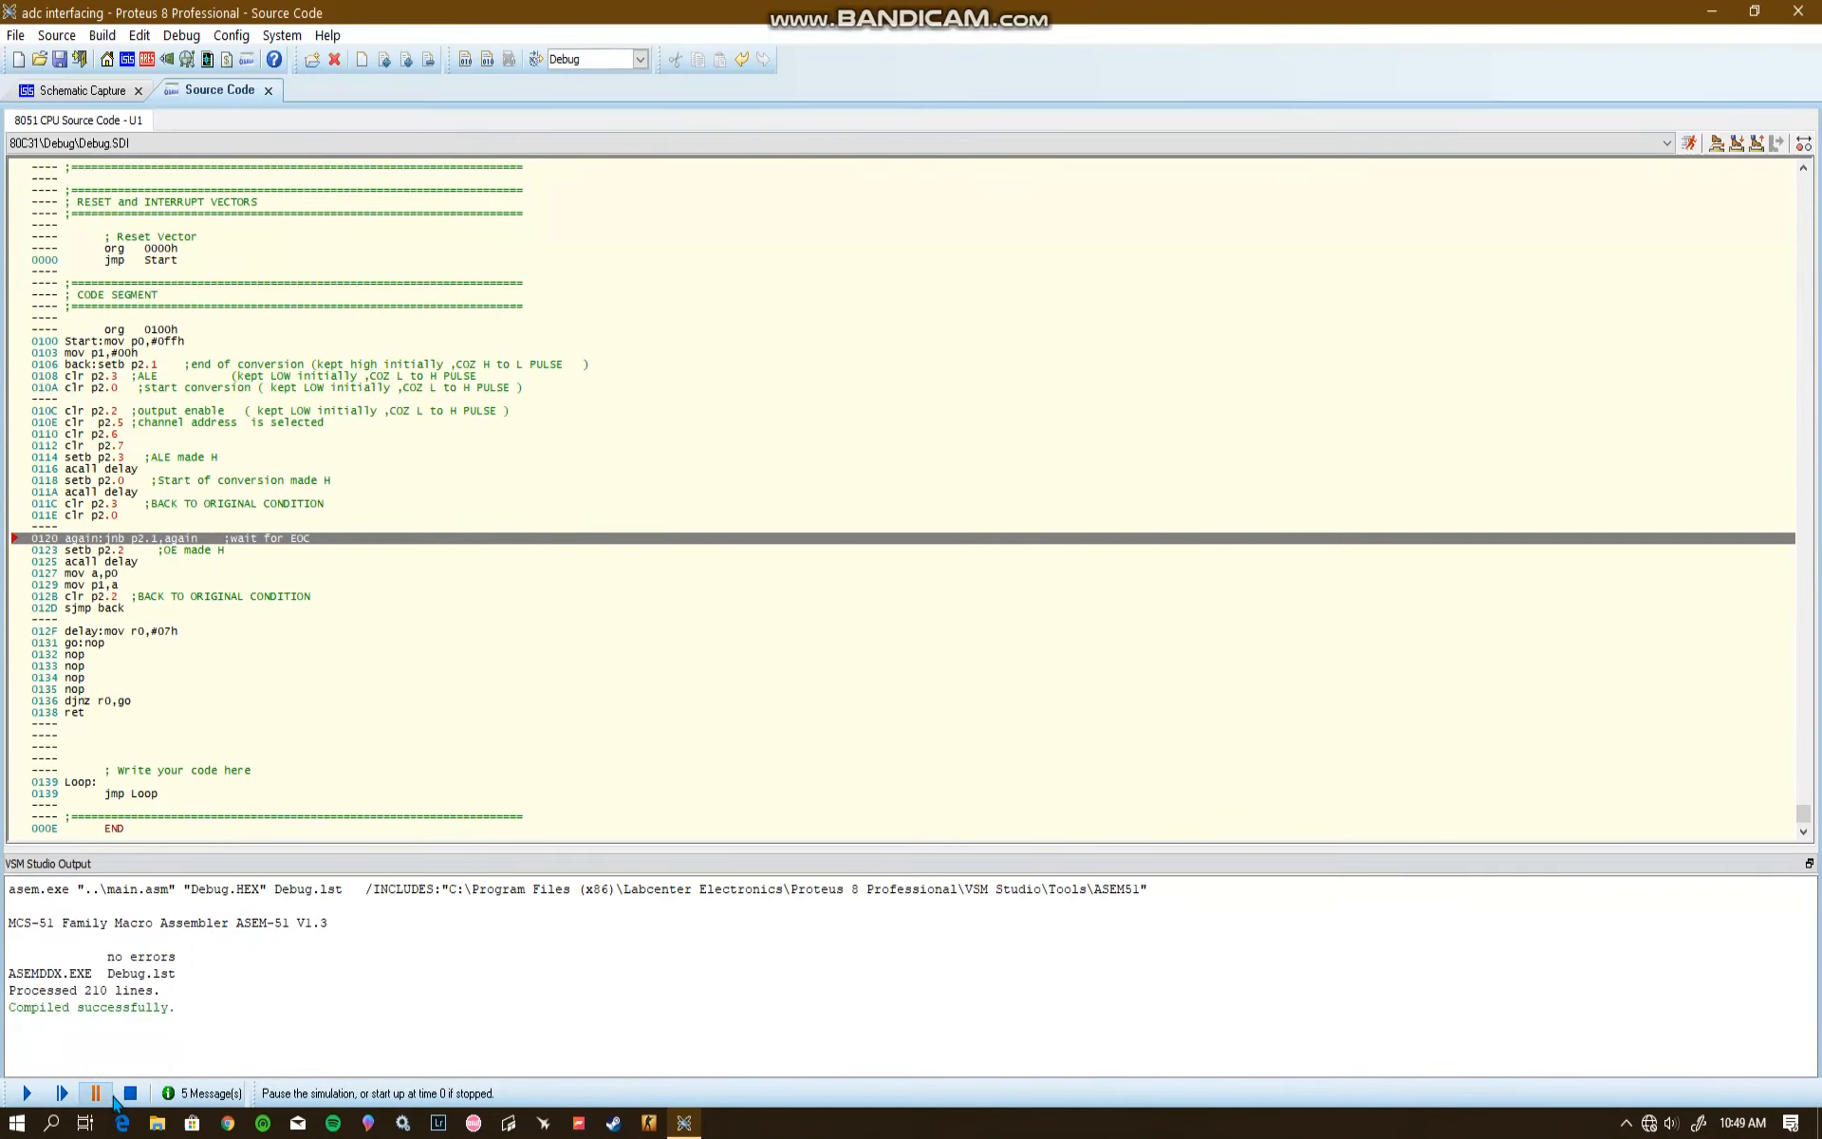
left_click(130, 1094)
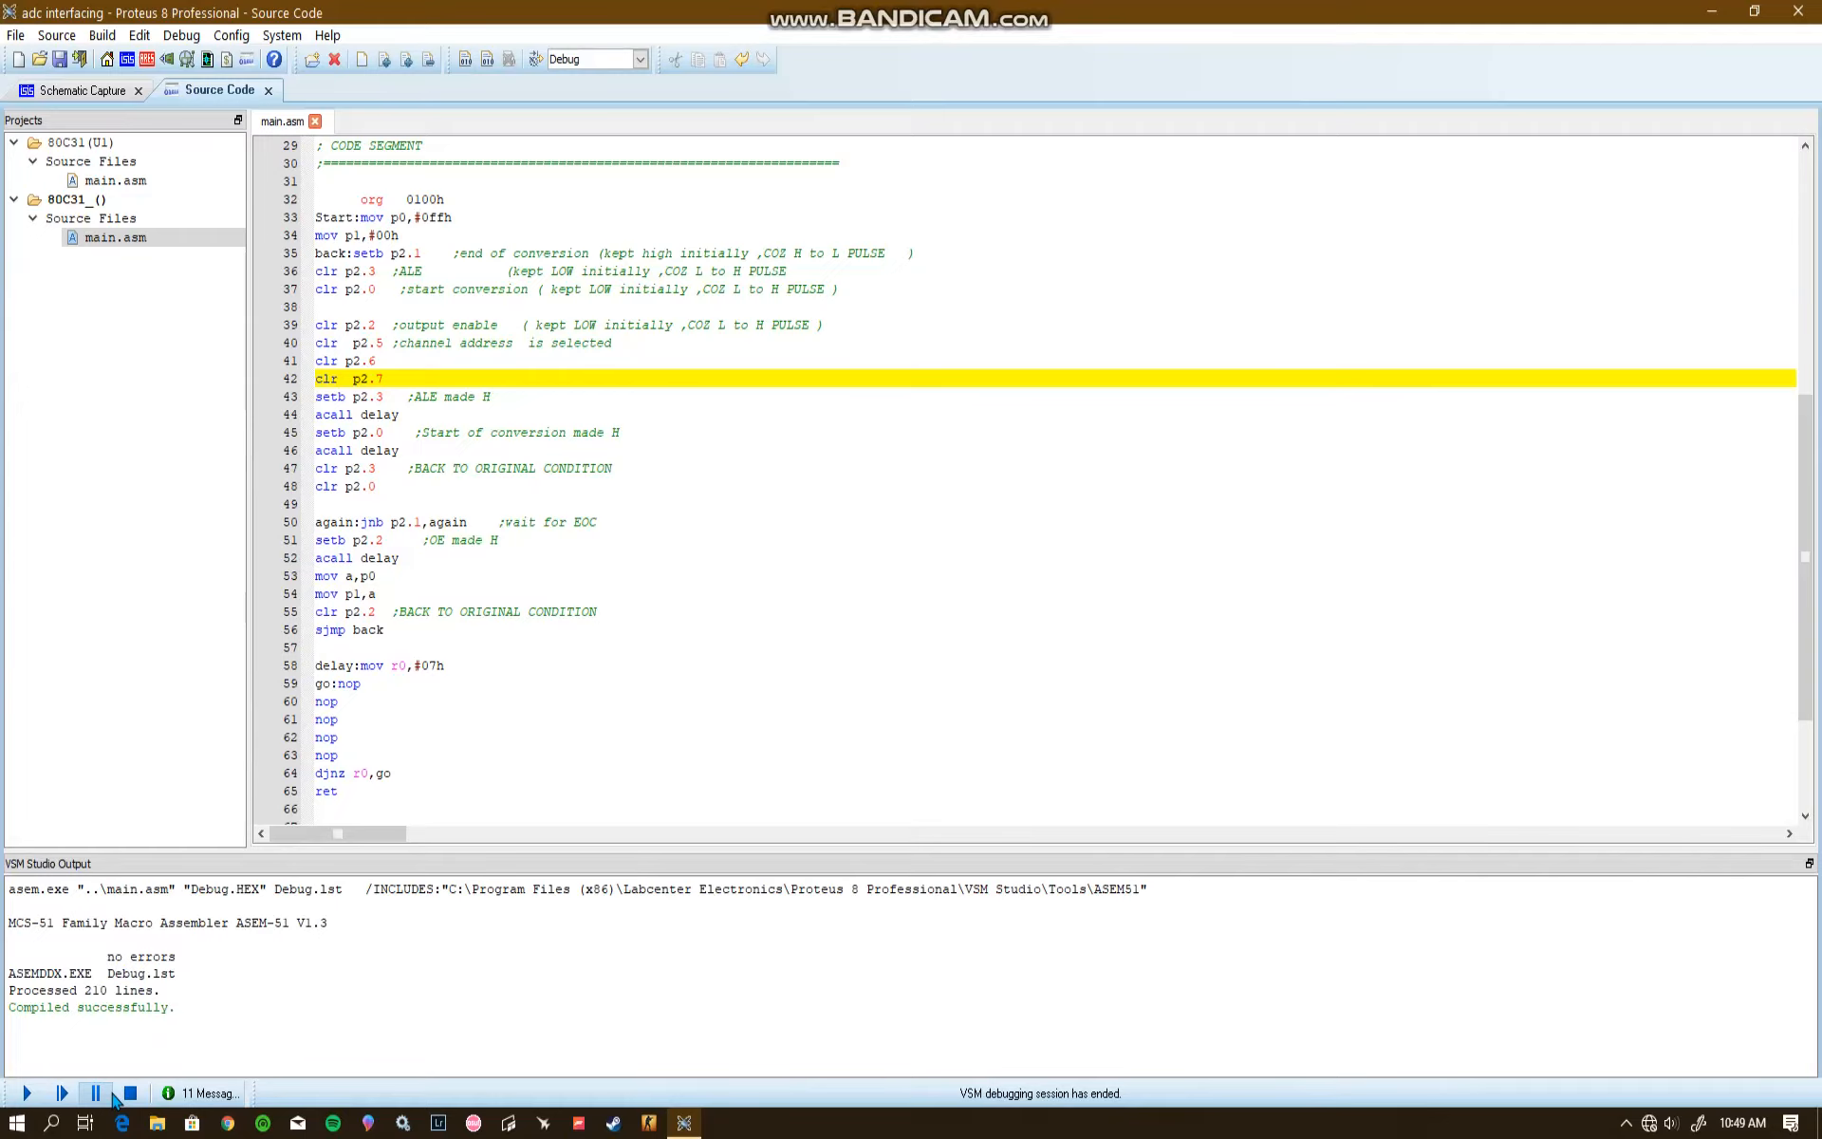